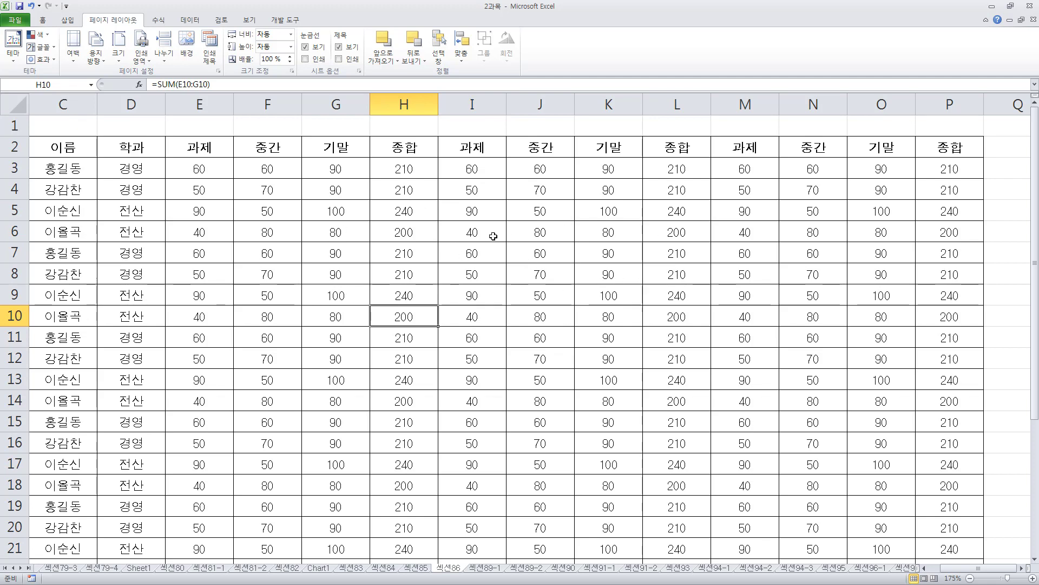
Step: Open the program's advanced options for adjusting how the worksheet is displayed
scroll(595, 210, "down", 7)
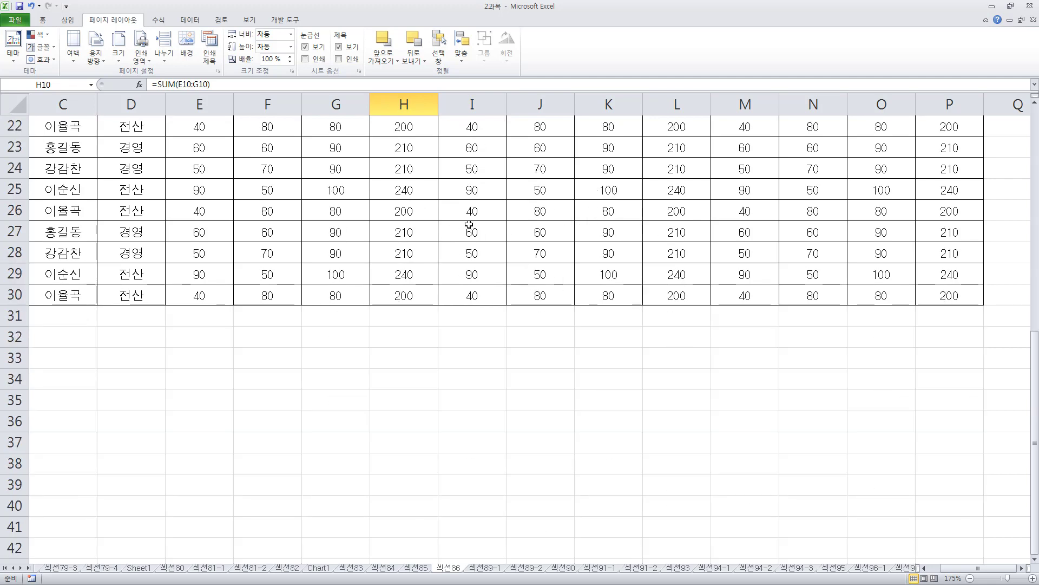
scroll(468, 224, "up", 7)
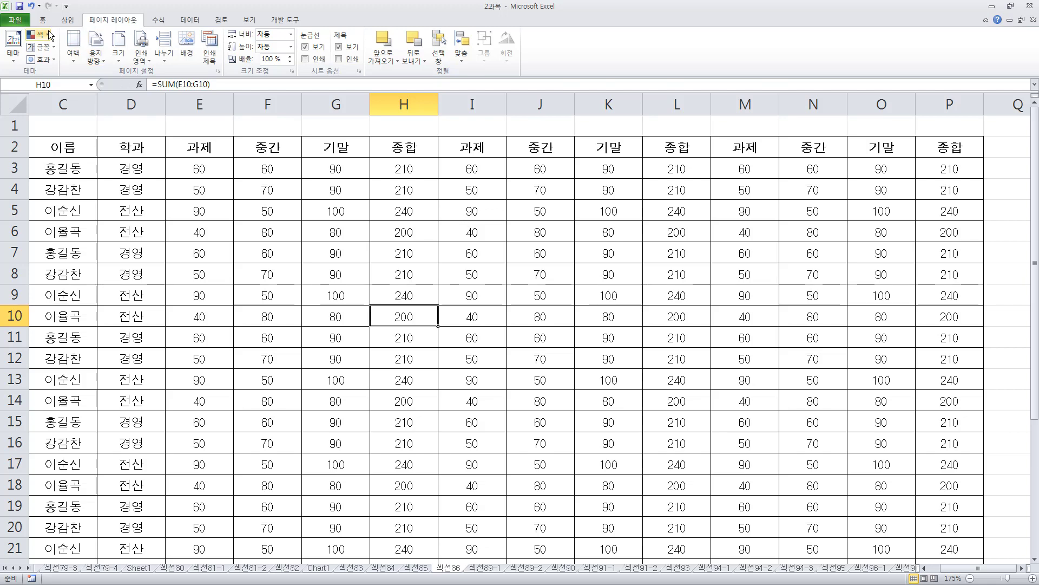
left_click(17, 20)
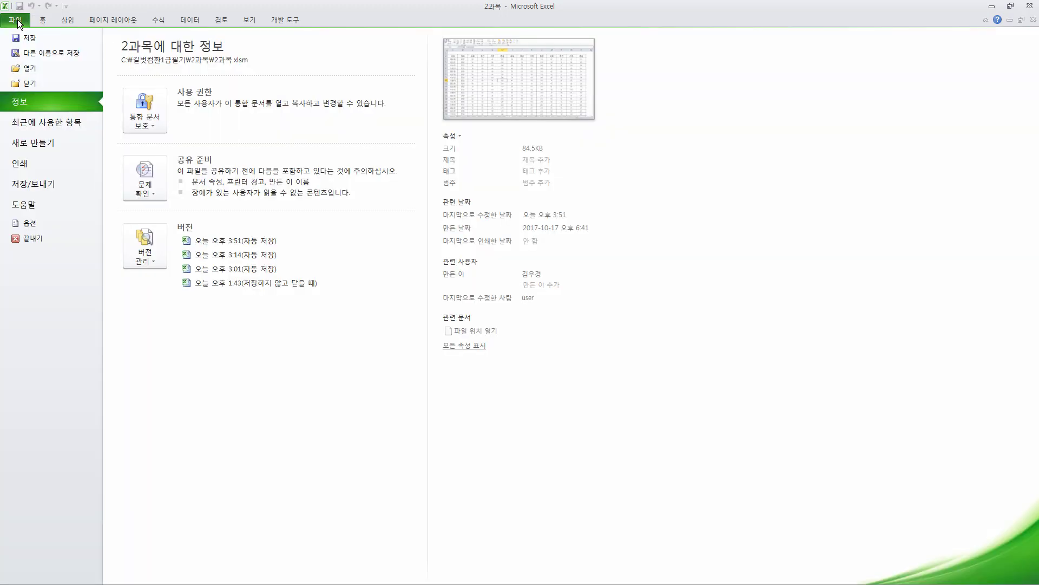
left_click(46, 222)
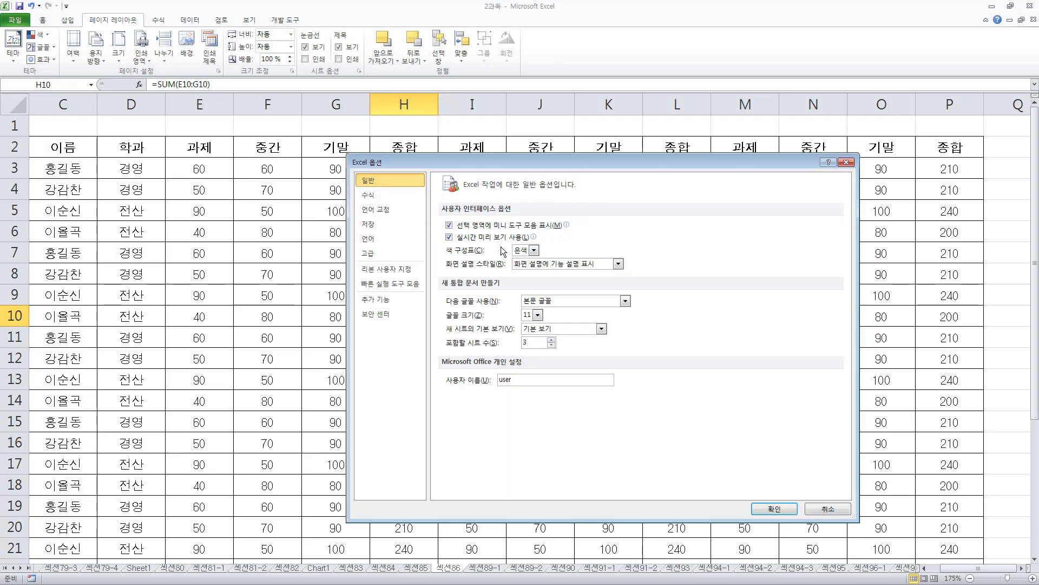
left_click_drag(448, 164, 415, 159)
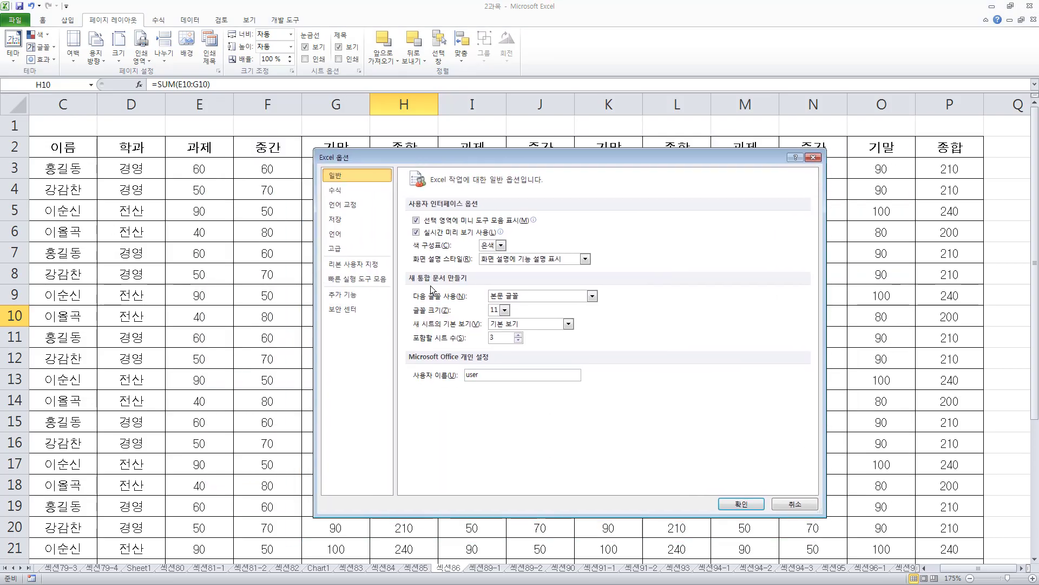
left_click(352, 247)
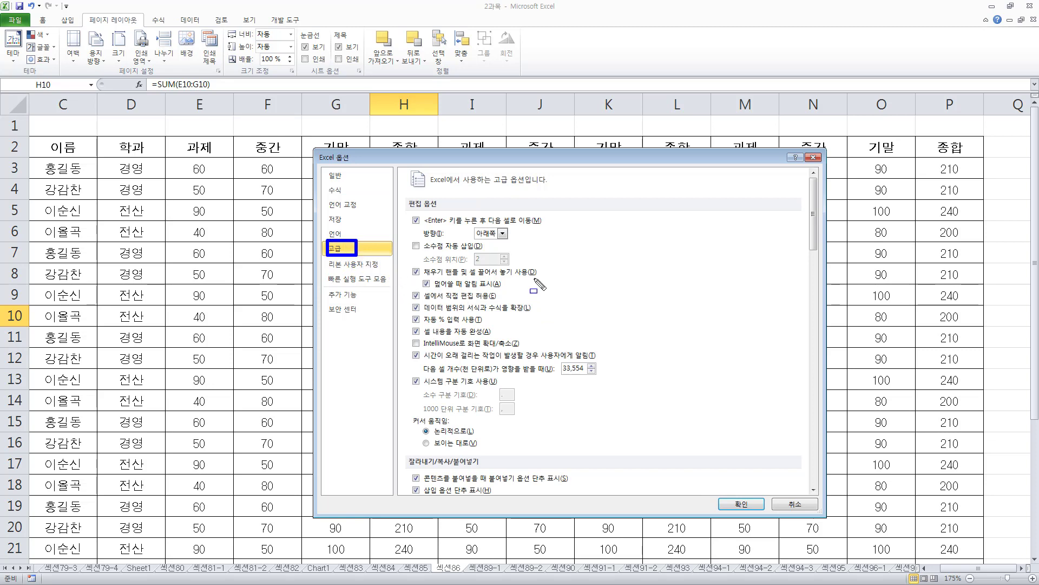
Step: Turn on page break display in the display options for worksheet 섹션86 and apply the change
scroll(647, 295, "down", 10)
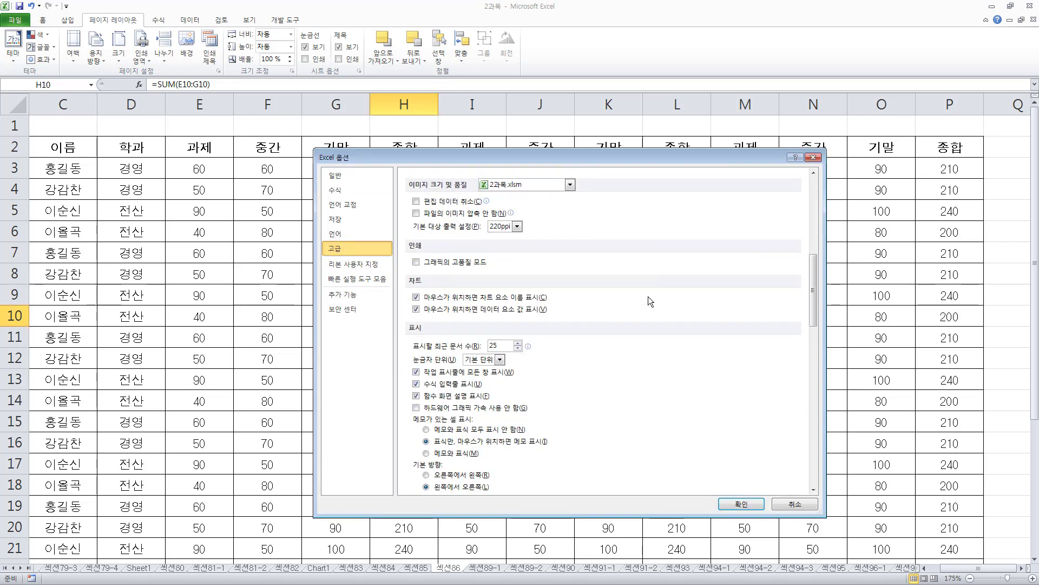
scroll(648, 297, "down", 6)
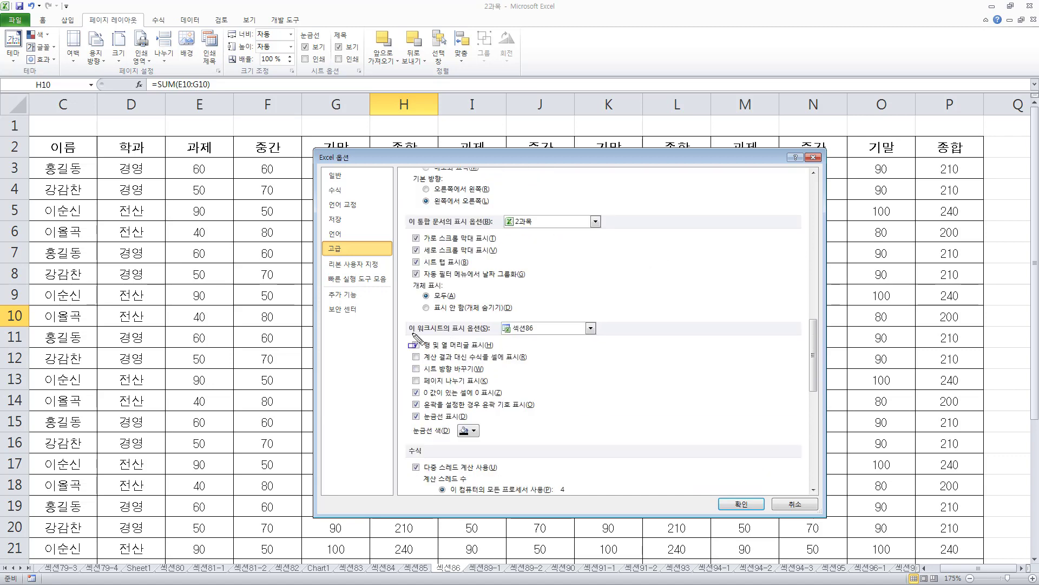
mouse_move(406, 320)
left_mouse_down()
mouse_move(435, 338)
mouse_move(494, 335)
left_mouse_up()
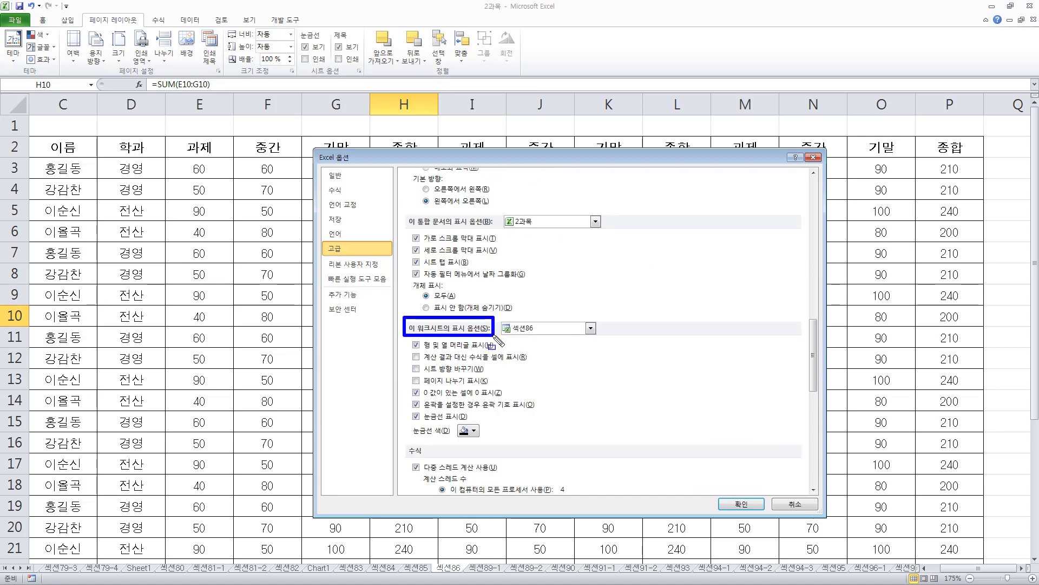
mouse_move(401, 372)
left_mouse_down()
mouse_move(425, 388)
mouse_move(499, 388)
left_mouse_up()
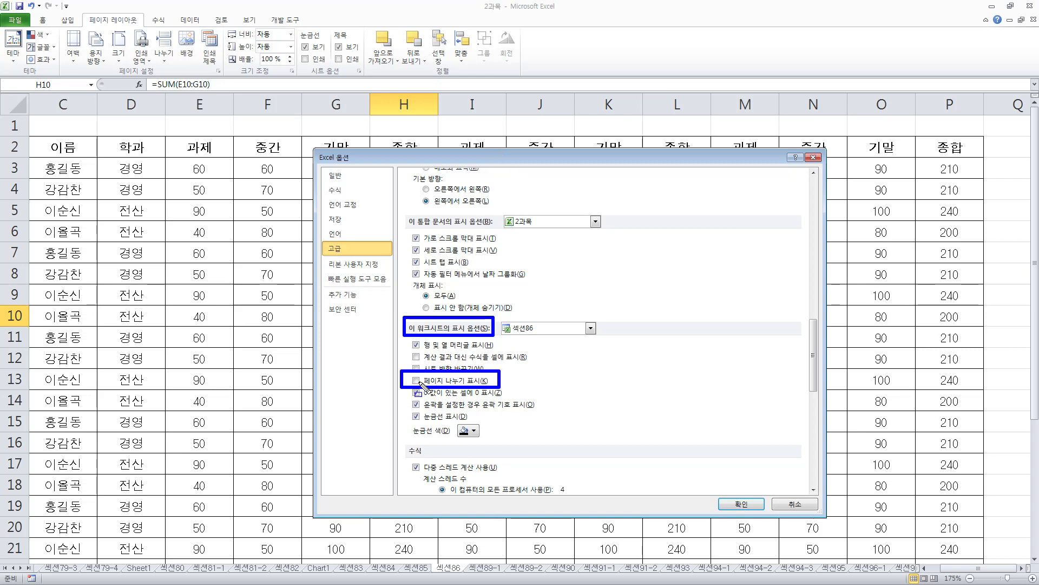
key("Escape")
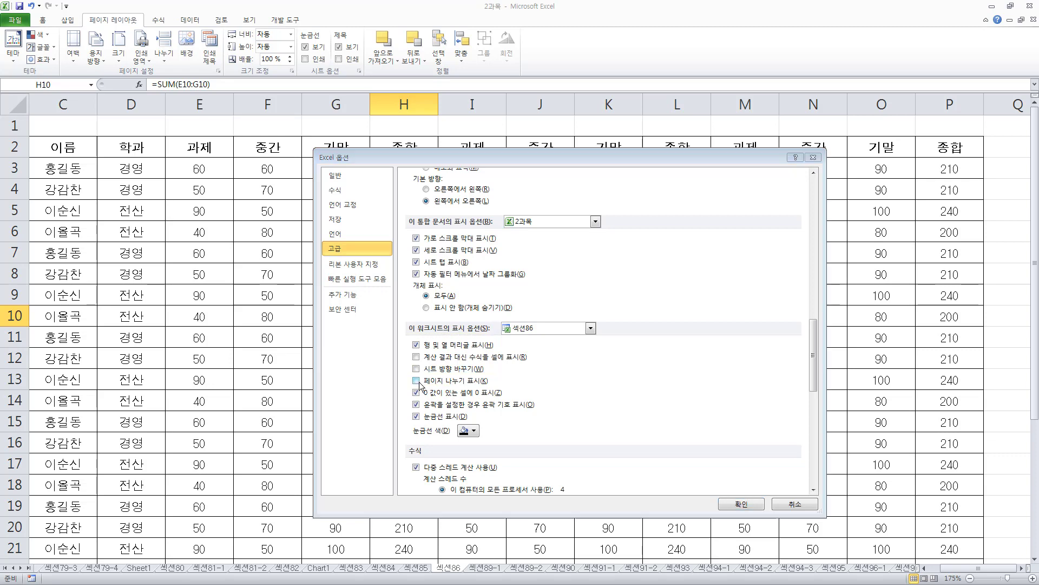
left_click(416, 381)
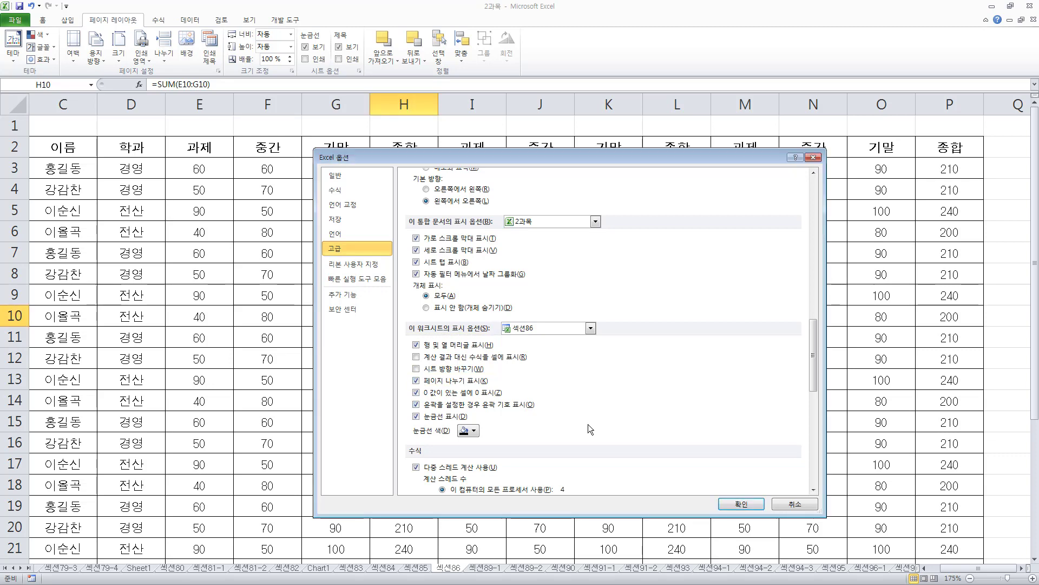
left_click(740, 505)
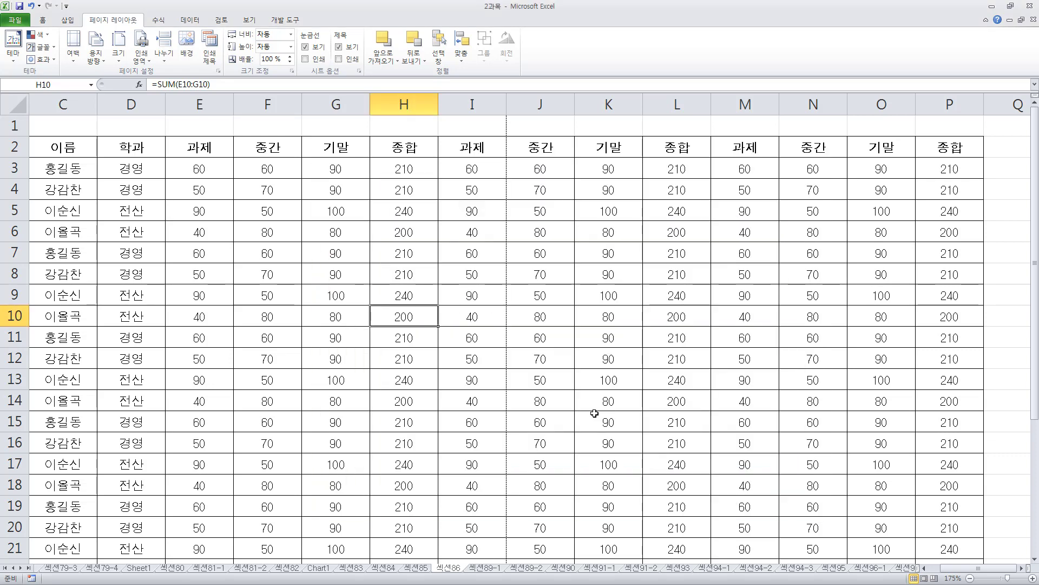
Step: Examine the page break lines running through and below the score table, from its first column onward
mouse_move(496, 99)
left_mouse_down()
mouse_move(517, 141)
mouse_move(518, 529)
left_mouse_up()
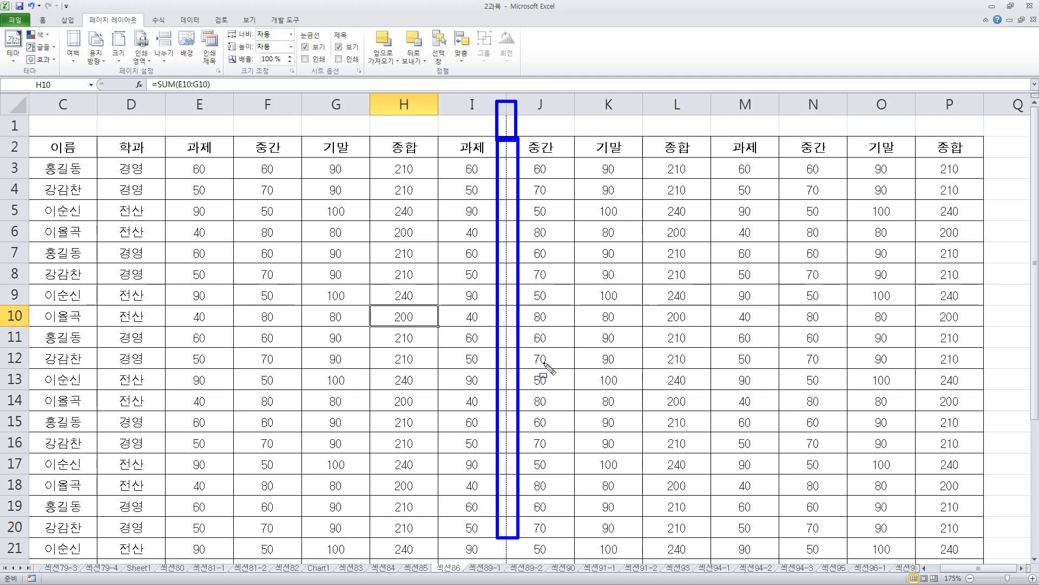
key("Escape")
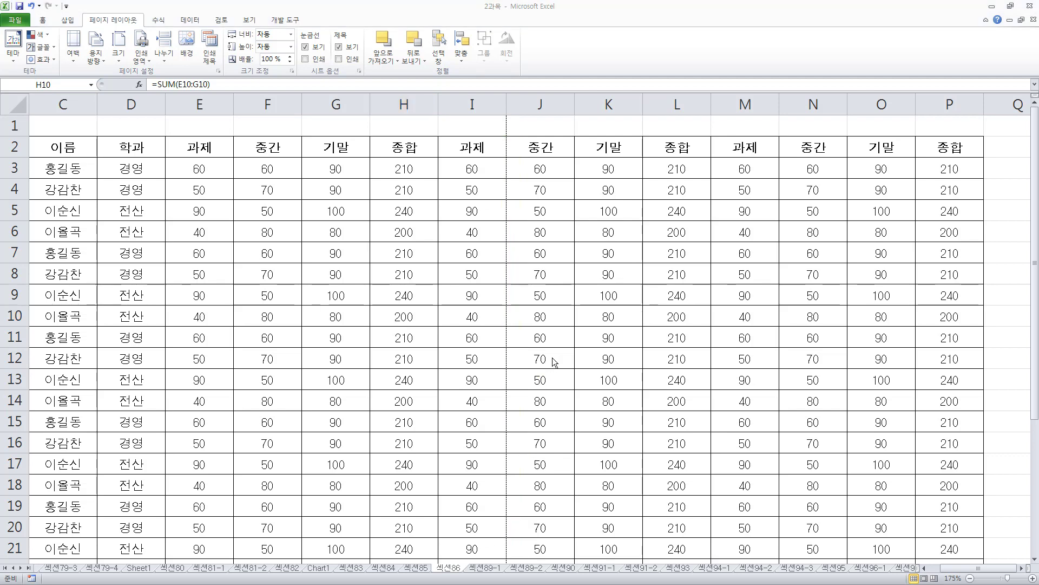
scroll(572, 362, "down", 8)
scroll(524, 319, "down", 2)
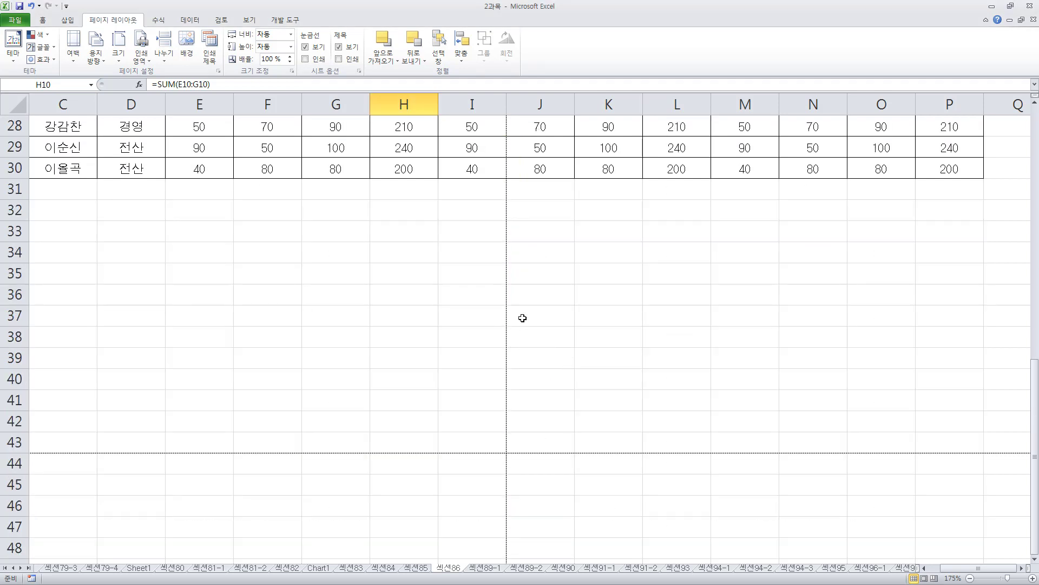
scroll(515, 350, "up", 10)
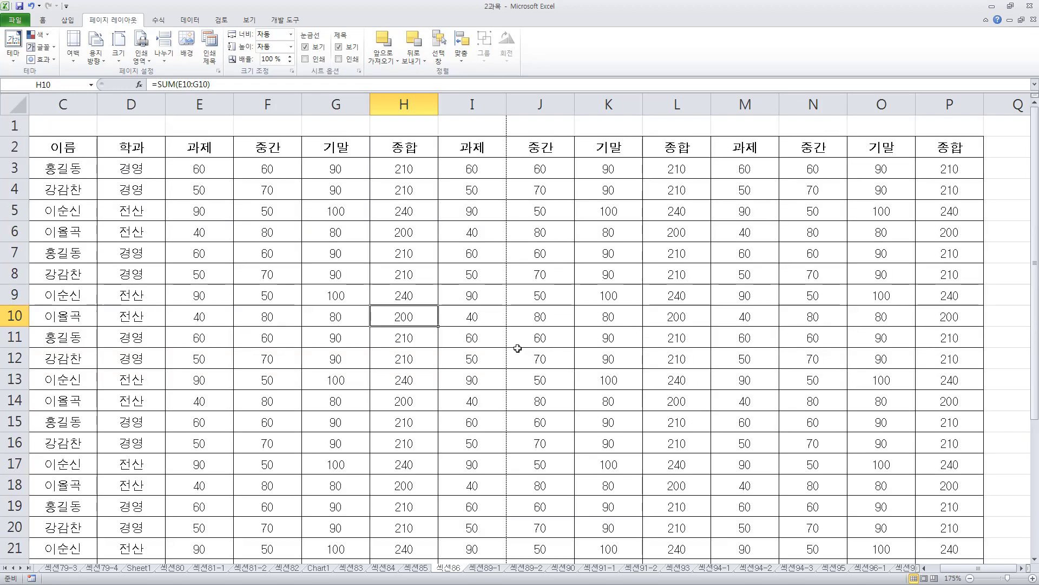
mouse_move(71, 126)
left_mouse_down()
mouse_move(22, 126)
mouse_move(61, 122)
left_mouse_up()
left_click(83, 123)
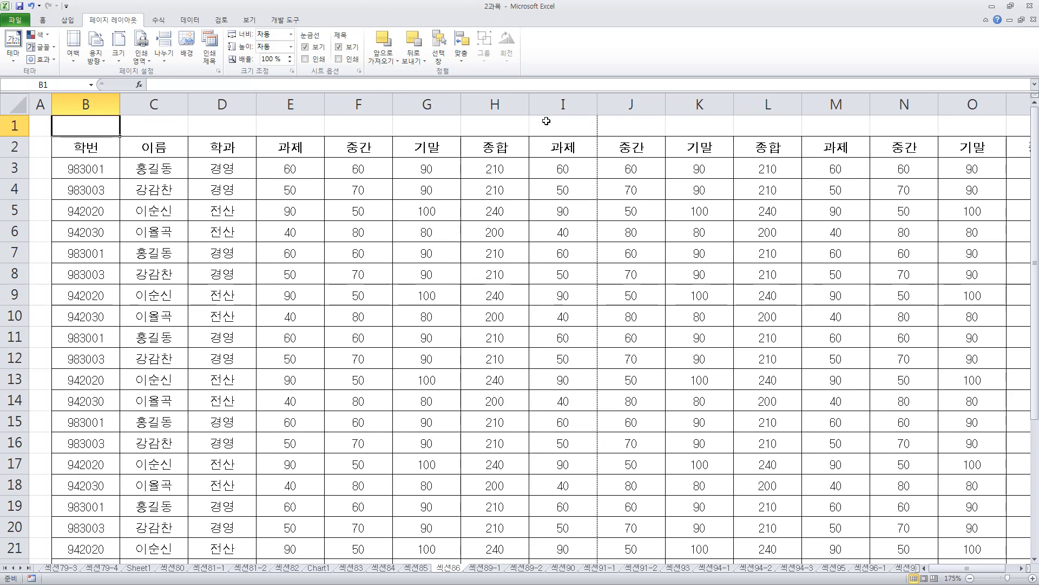
Step: Select the first page's range A1:I43 and view the sheet at 85% to compare it with the neighbouring page areas
mouse_move(589, 95)
left_mouse_down()
mouse_move(611, 204)
mouse_move(621, 380)
mouse_move(609, 411)
left_mouse_up()
key("Escape")
left_click_drag(38, 126, 561, 323)
scroll(565, 308, "up", 4)
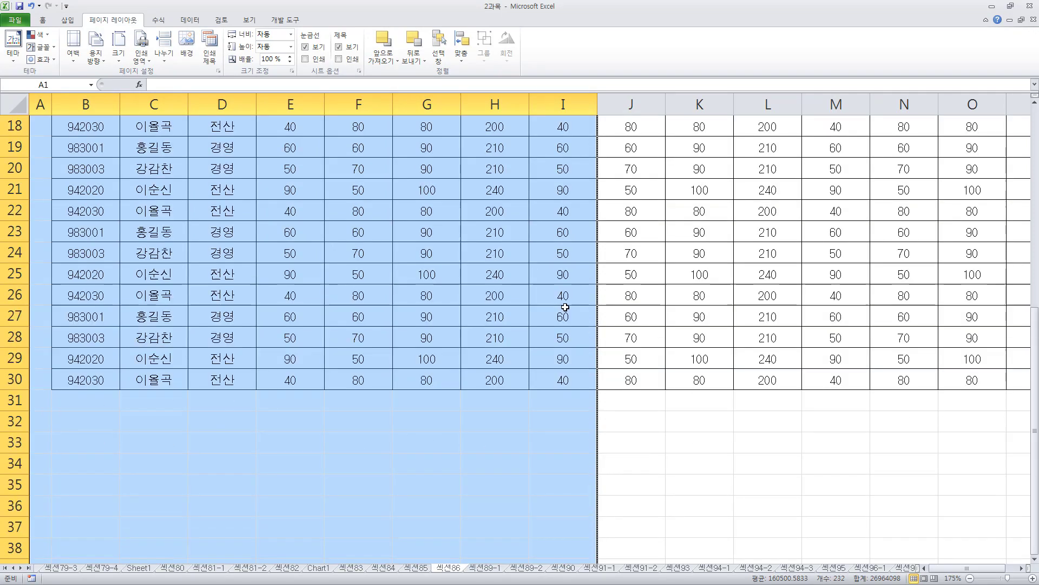
scroll(565, 308, "up", 6)
scroll(566, 303, "down", 4)
scroll(566, 302, "down", 2)
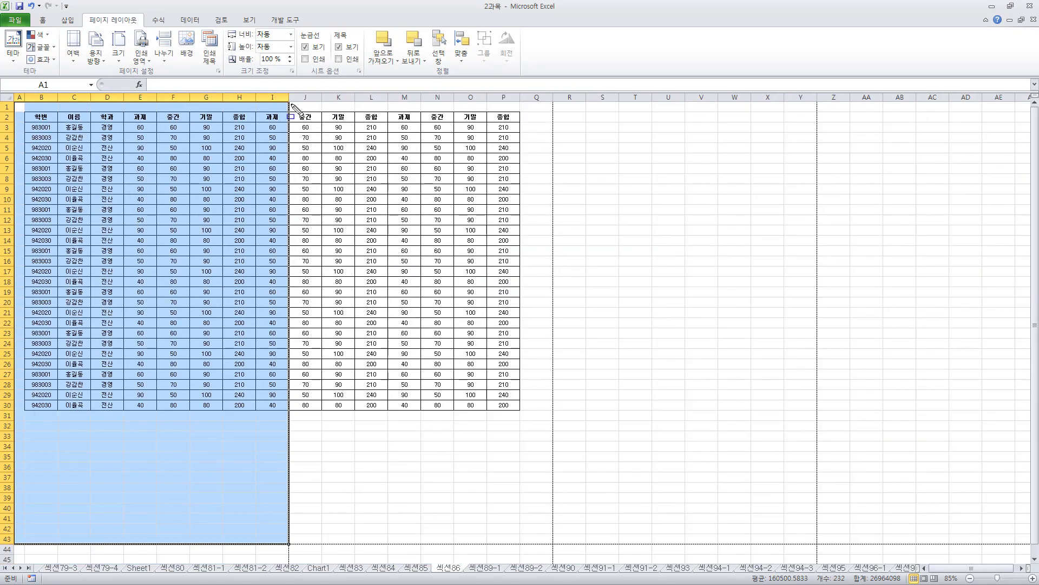
mouse_move(291, 104)
left_mouse_down()
mouse_move(462, 476)
mouse_move(538, 533)
left_mouse_up()
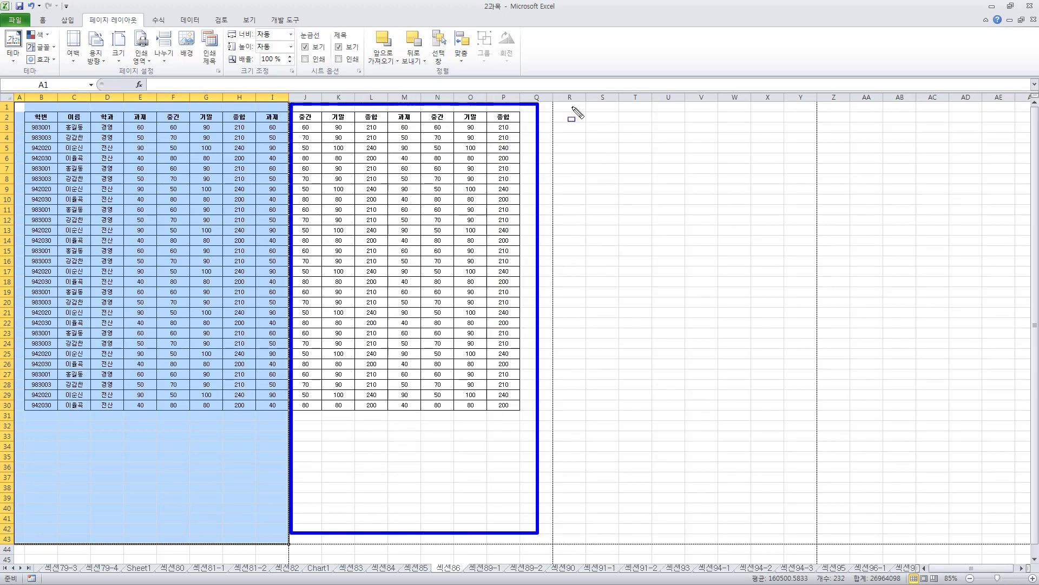
mouse_move(568, 100)
left_mouse_down()
mouse_move(698, 484)
mouse_move(808, 541)
left_mouse_up()
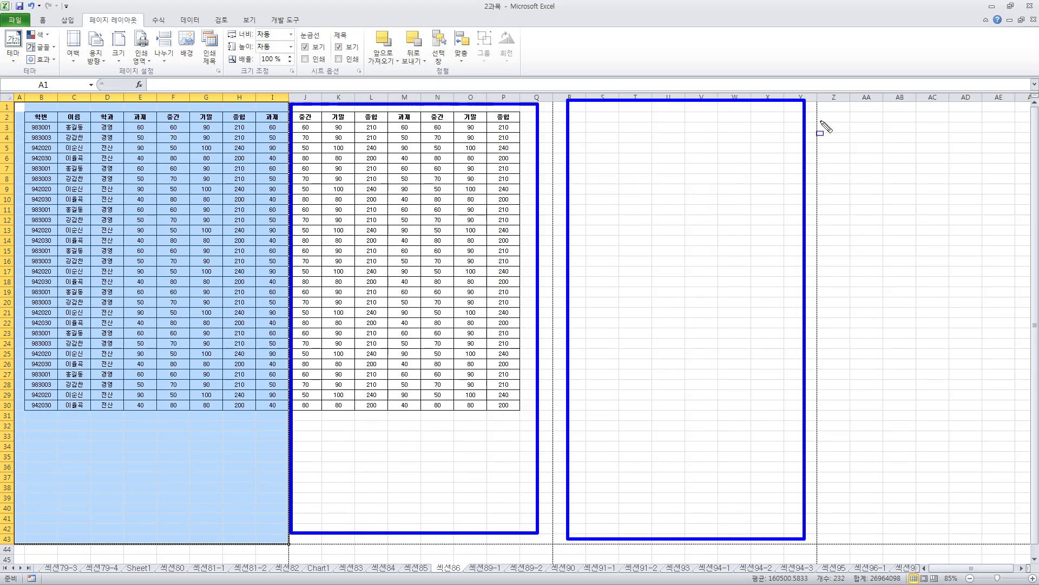
mouse_move(823, 101)
left_mouse_down()
mouse_move(940, 407)
mouse_move(990, 464)
left_mouse_up()
key("Escape")
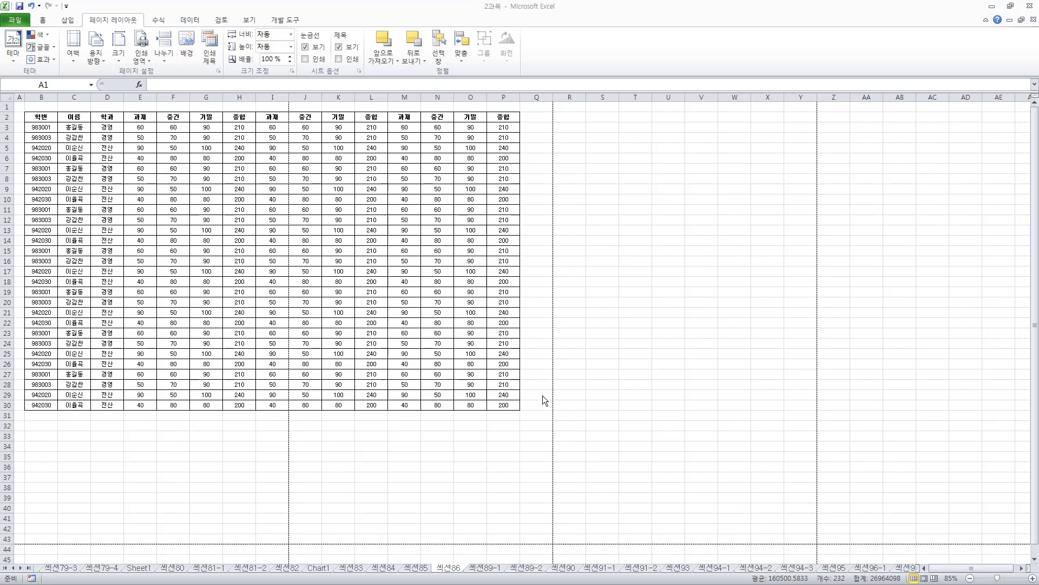
Step: Clear the range selection and inspect the vertical and horizontal break lines that bound the first page
scroll(505, 448, "down", 5)
left_click(495, 444)
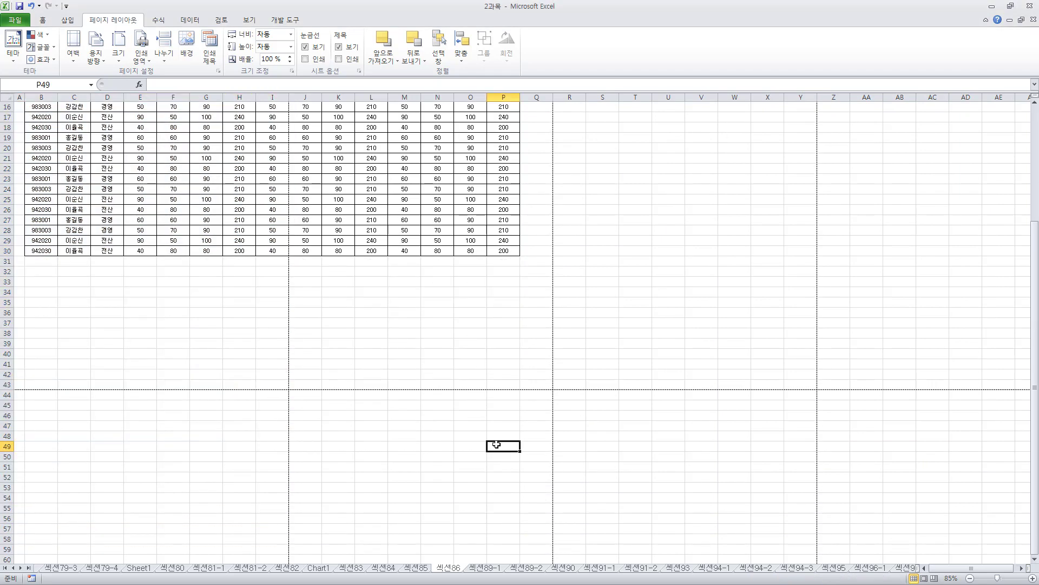
scroll(487, 433, "up", 5)
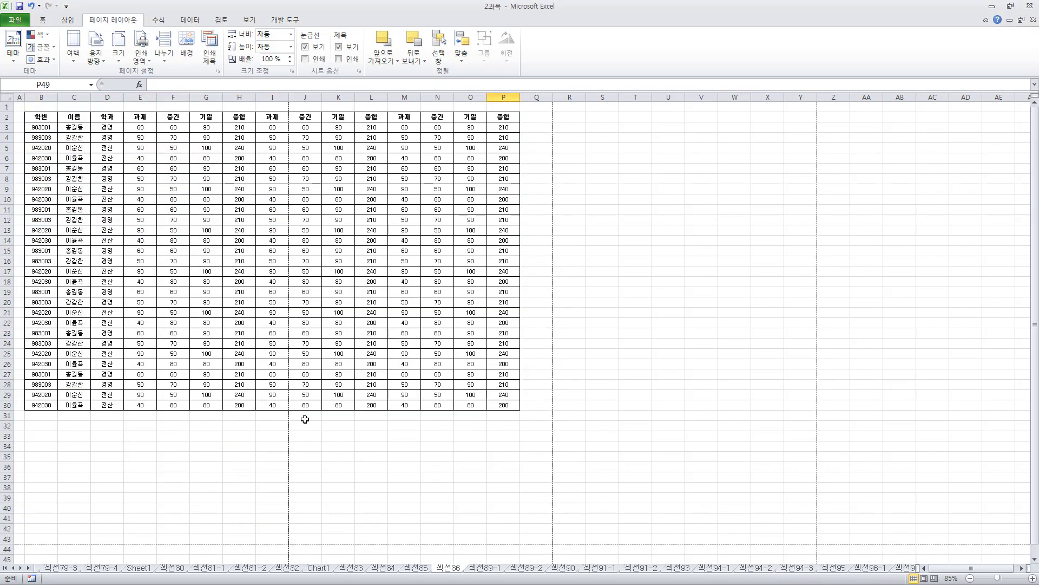
scroll(305, 419, "down", 2)
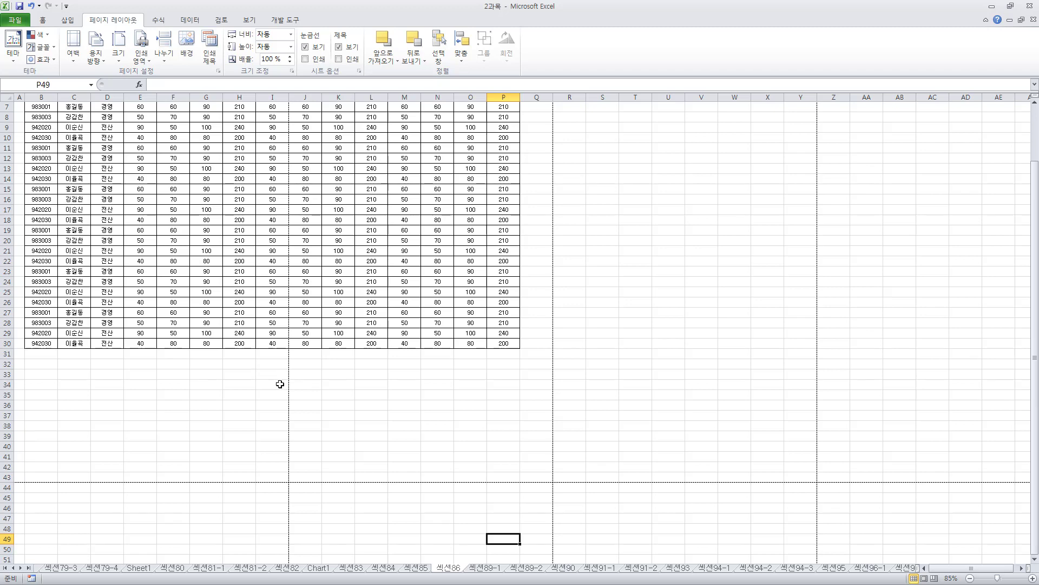
scroll(213, 373, "up", 5, "ctrl")
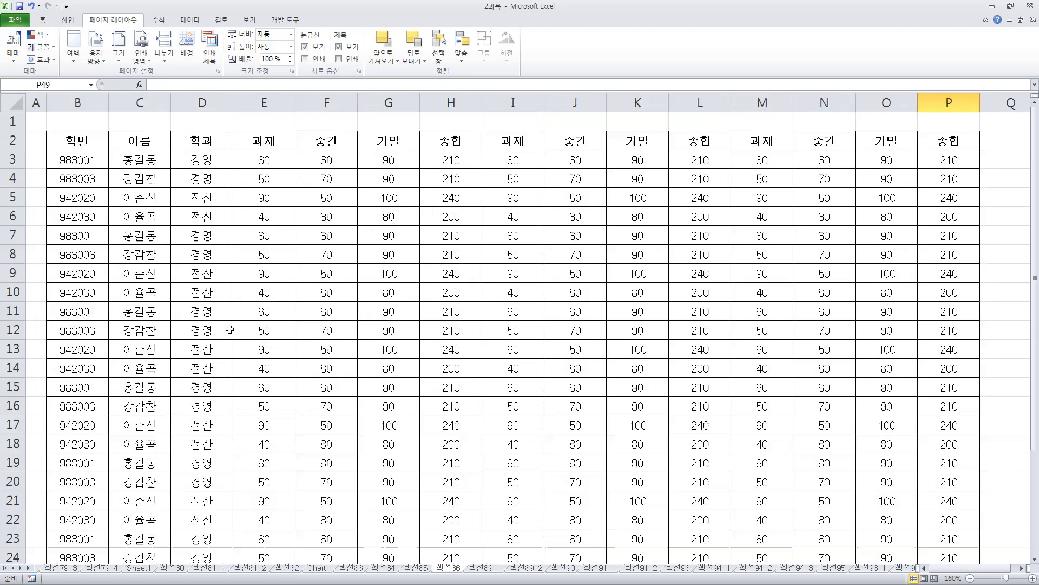
scroll(317, 190, "down", 7)
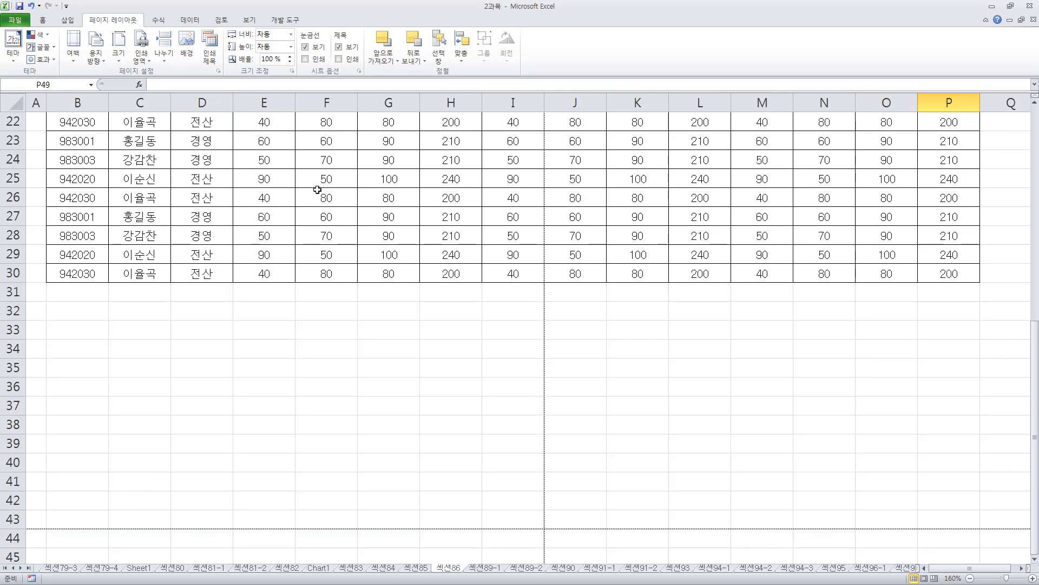
scroll(318, 190, "down", 1)
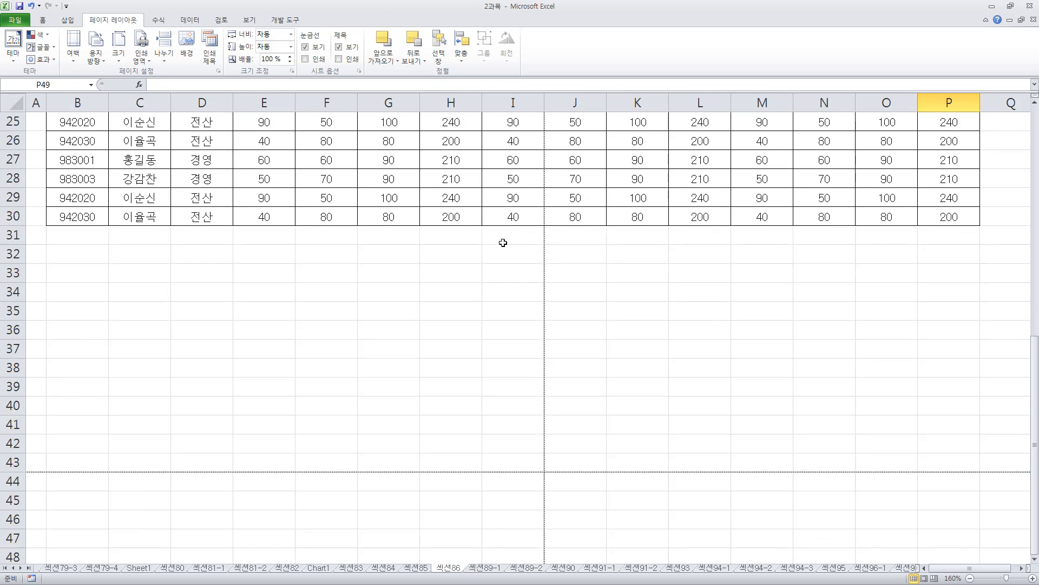
left_click_drag(537, 88, 560, 469)
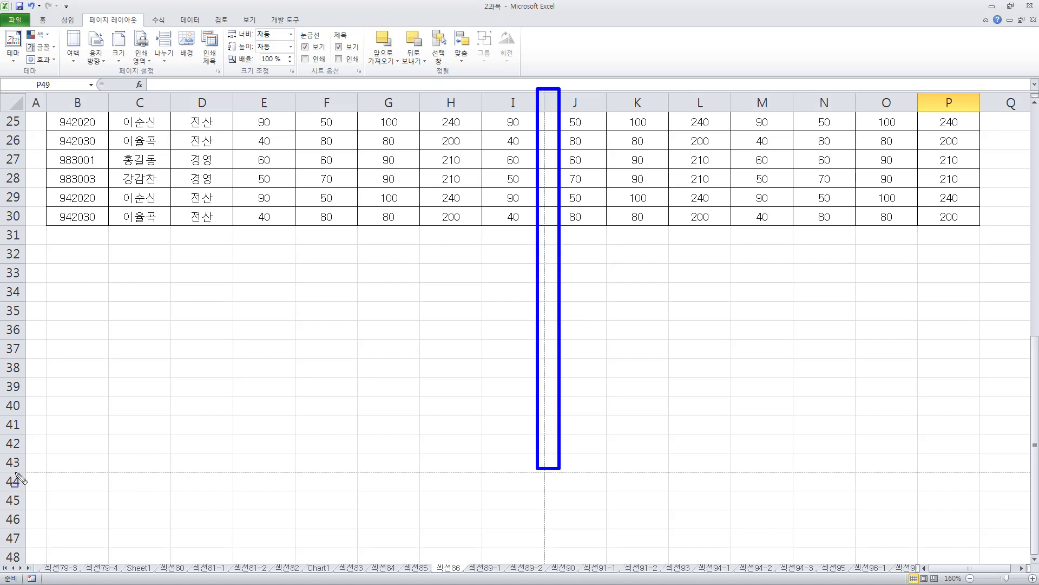
mouse_move(18, 463)
left_mouse_down()
mouse_move(22, 472)
mouse_move(550, 480)
left_mouse_up()
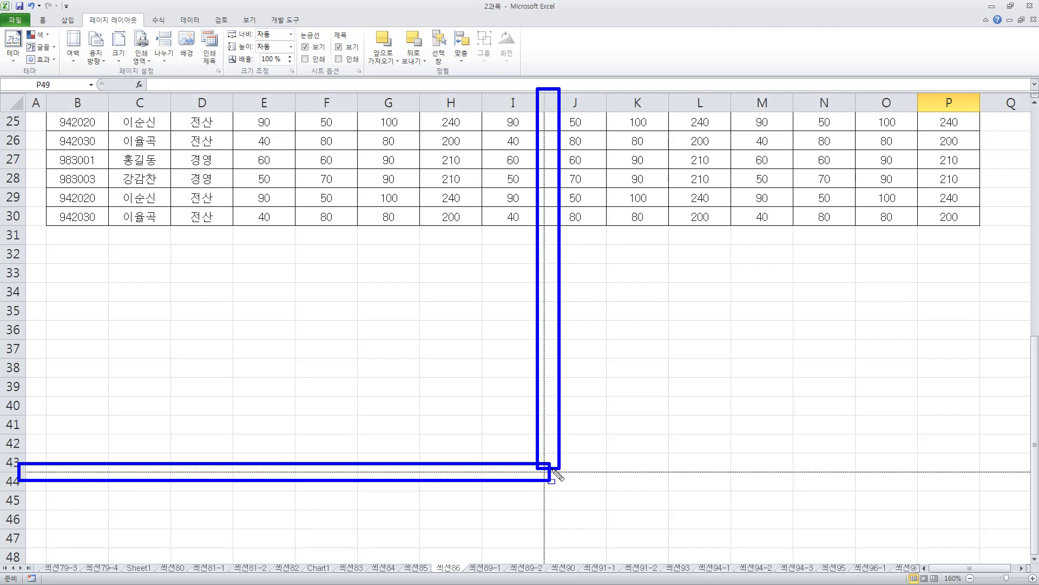
key("Escape")
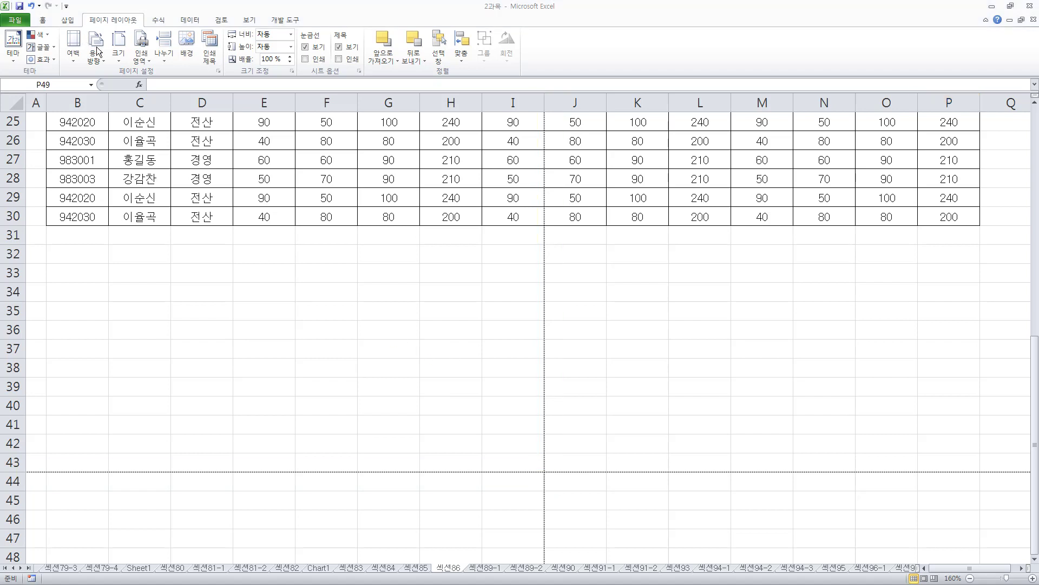
Step: Set the top, bottom, left and right margins to 1 in the page setup
left_click(218, 70)
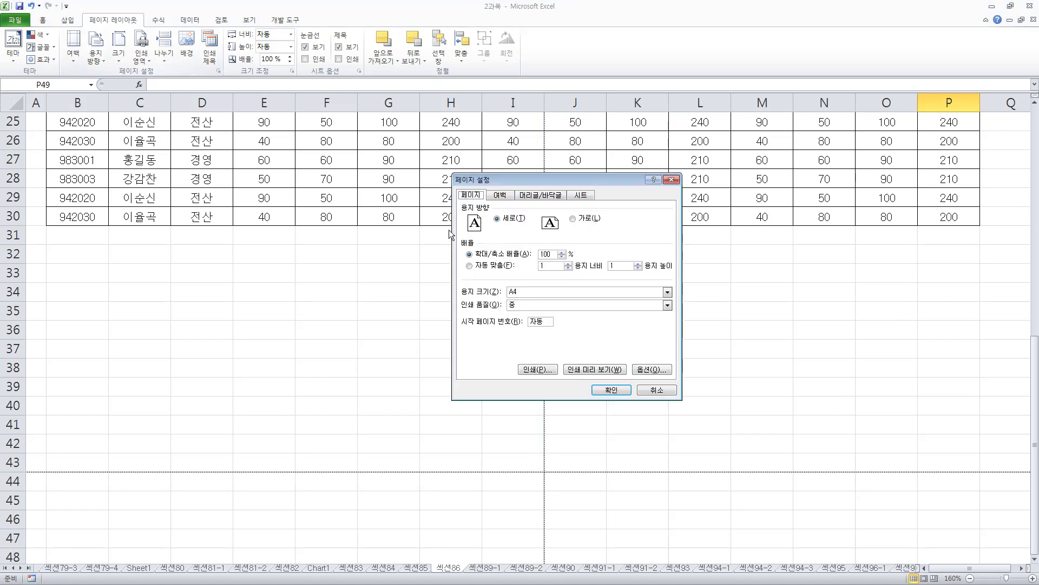
left_click(499, 193)
left_click_drag(499, 179, 287, 163)
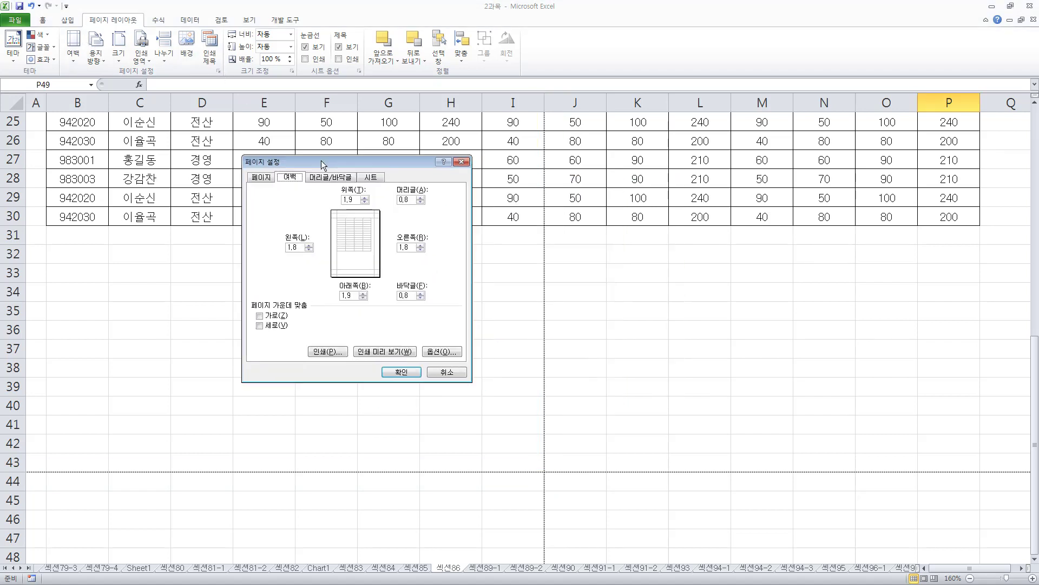
left_click(357, 201)
type("1")
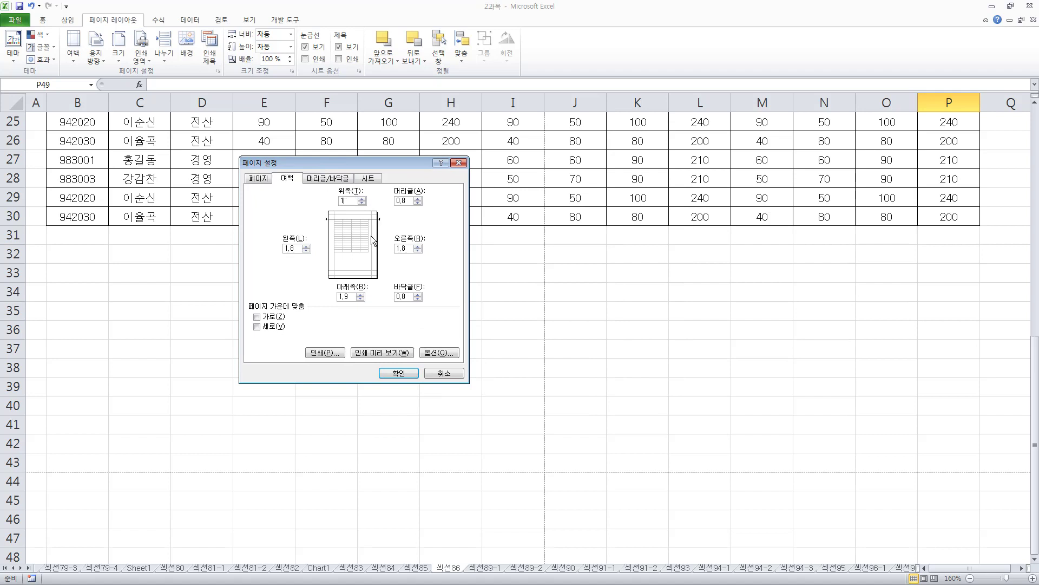
double_click(347, 296)
type("11")
double_click(407, 248)
type("1")
Step: Set the header and footer margins to 0 and apply the page setup changes
double_click(409, 200)
type("0")
double_click(405, 296)
type("0")
left_click_drag(538, 88, 555, 464)
left_click_drag(20, 464, 541, 482)
key("Escape")
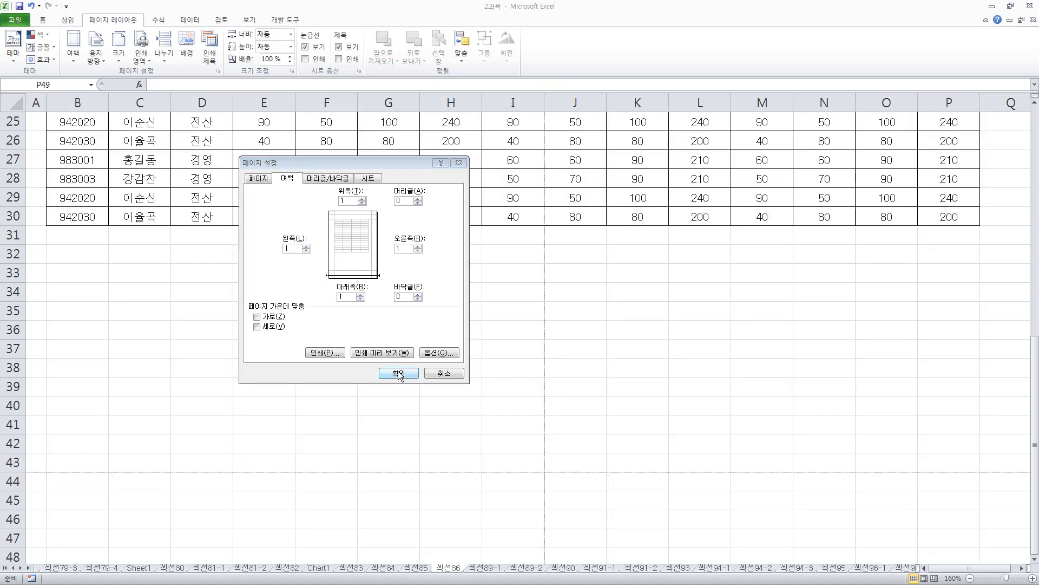
left_click(399, 373)
Step: Examine where the vertical and horizontal page break lines lie with the new margins
key("ctrl+2")
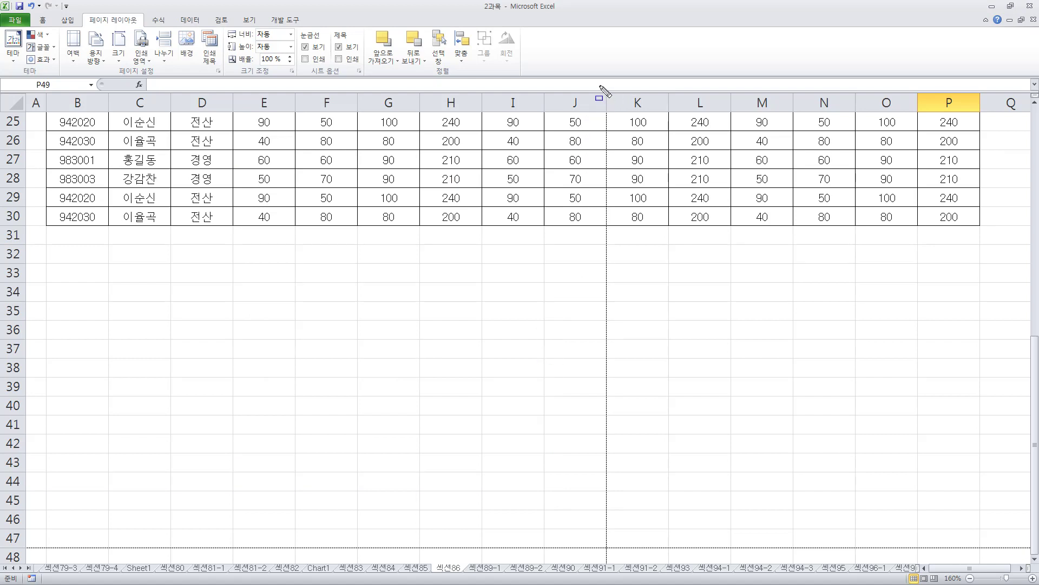
left_click_drag(599, 85, 615, 127)
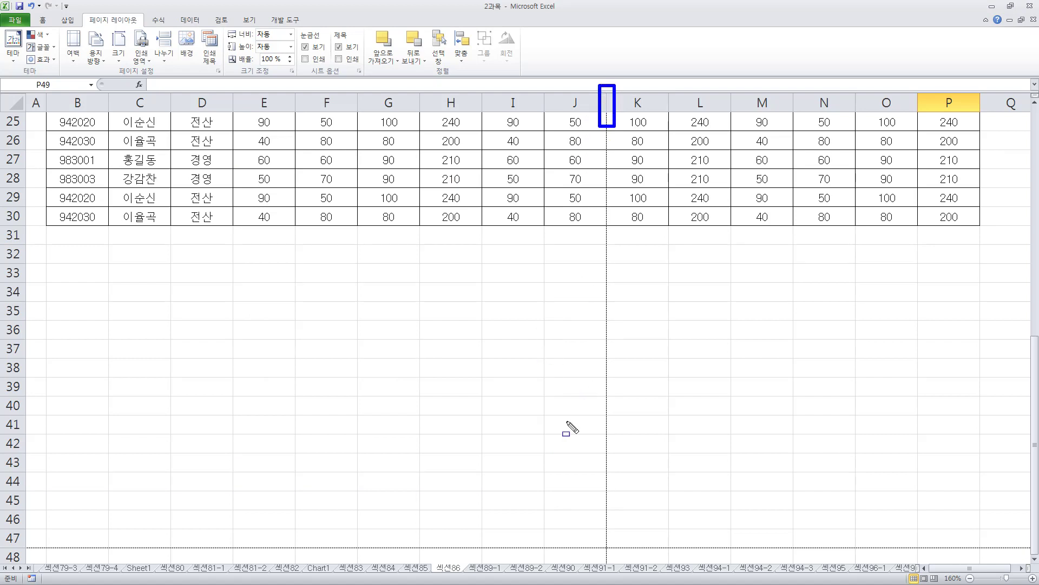
mouse_move(3, 542)
left_mouse_down()
mouse_move(64, 555)
mouse_move(227, 555)
left_mouse_up()
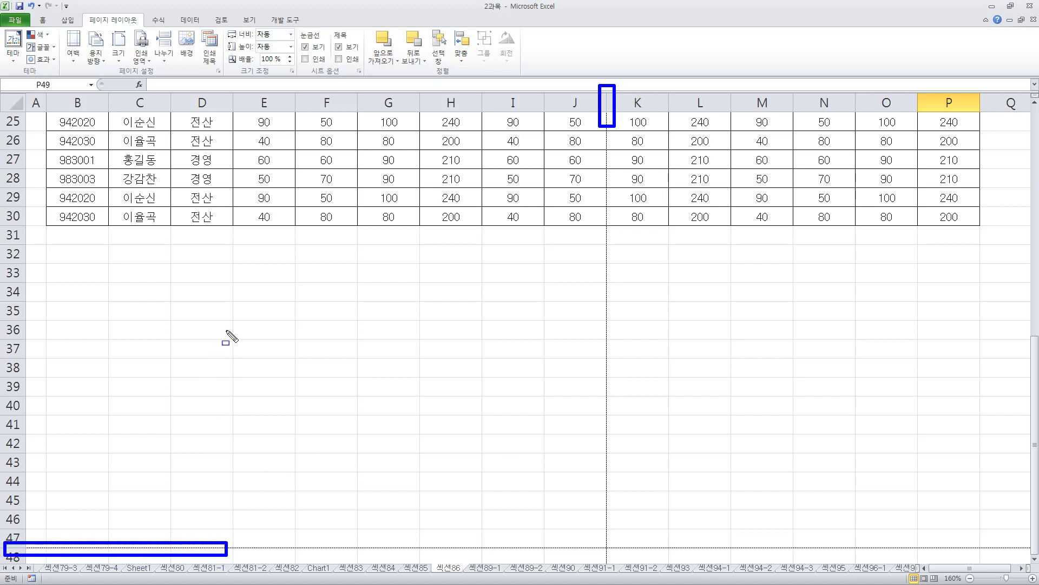
key("Escape")
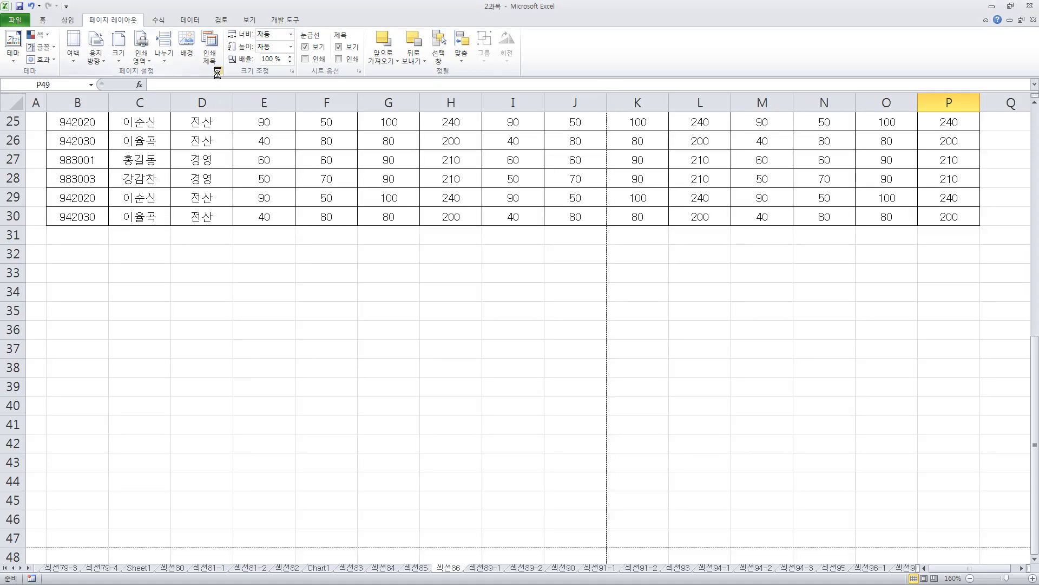
Step: Review the margins, scaling and paper size in the page setup without changing anything
left_click(220, 71)
left_click(292, 182)
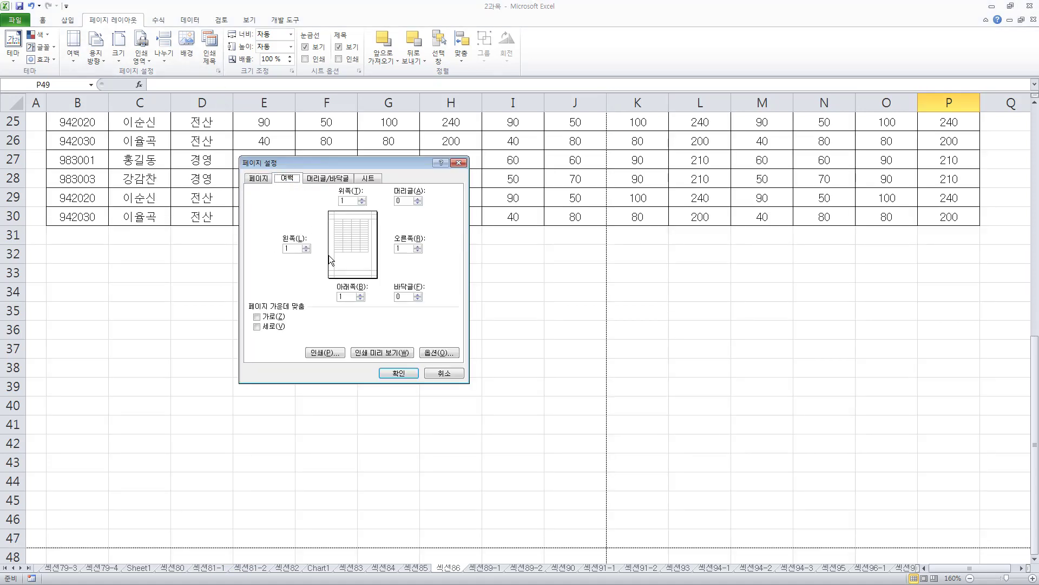
left_click(258, 179)
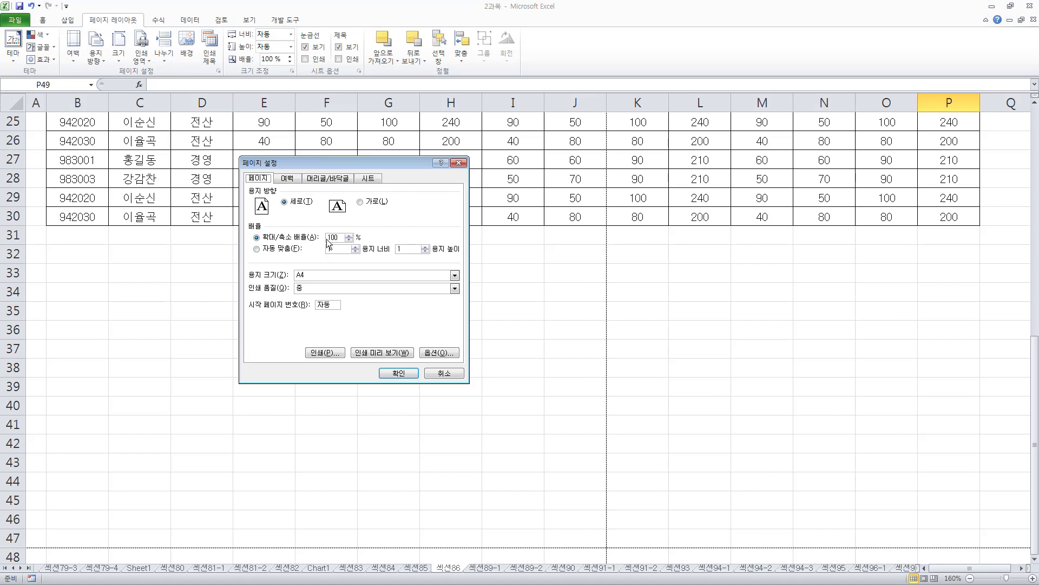
left_click(293, 180)
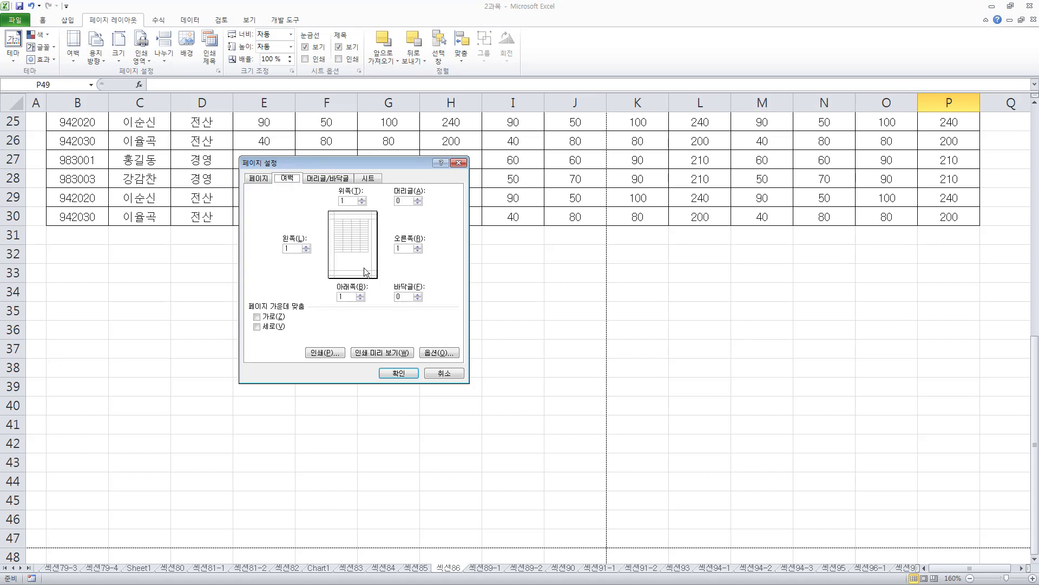
left_click(264, 184)
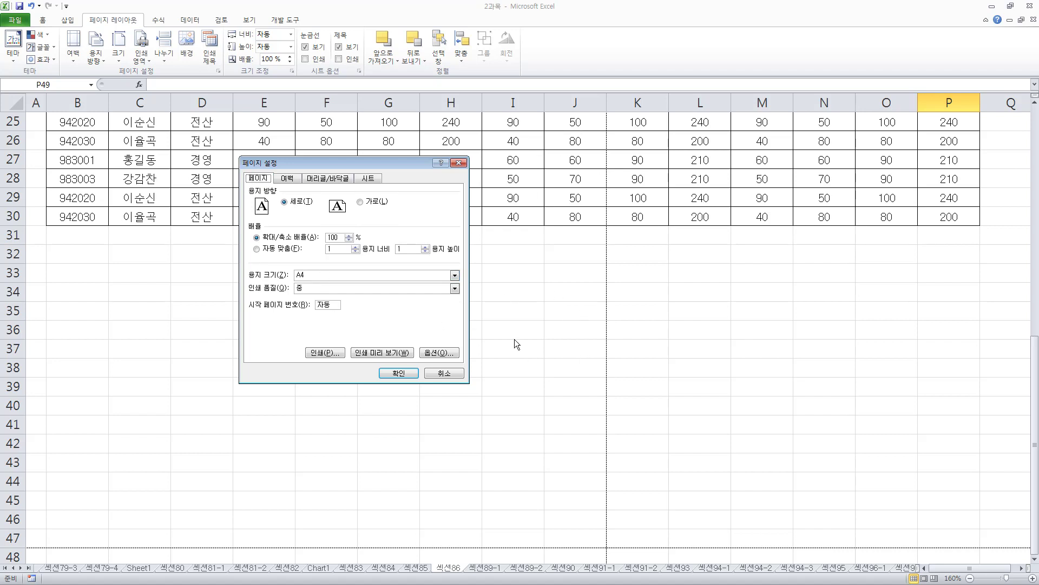
left_click(444, 373)
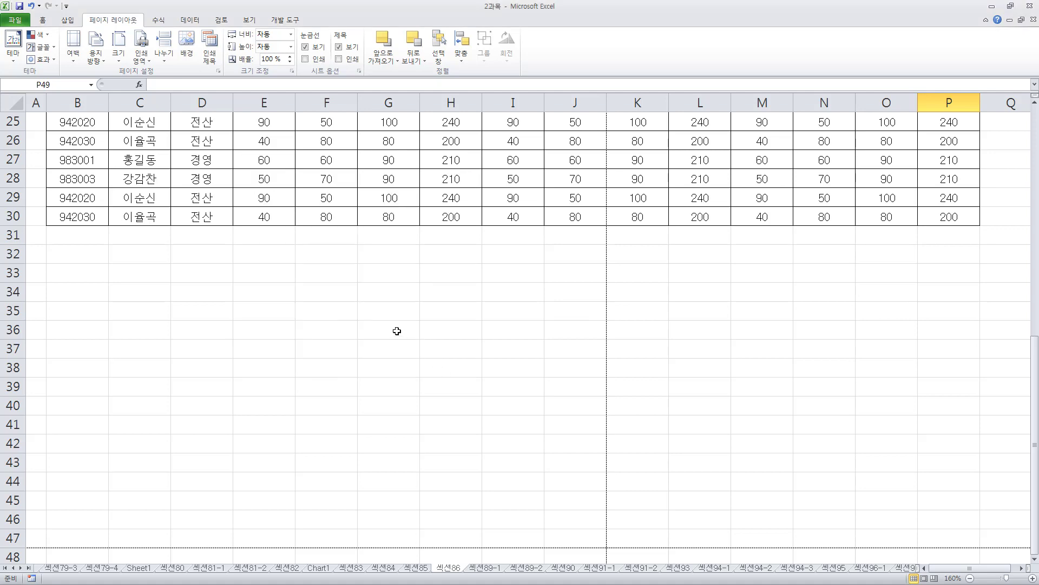
Step: Look over the score table and the commands for inserting, removing and resetting page breaks
scroll(356, 291, "up", 8)
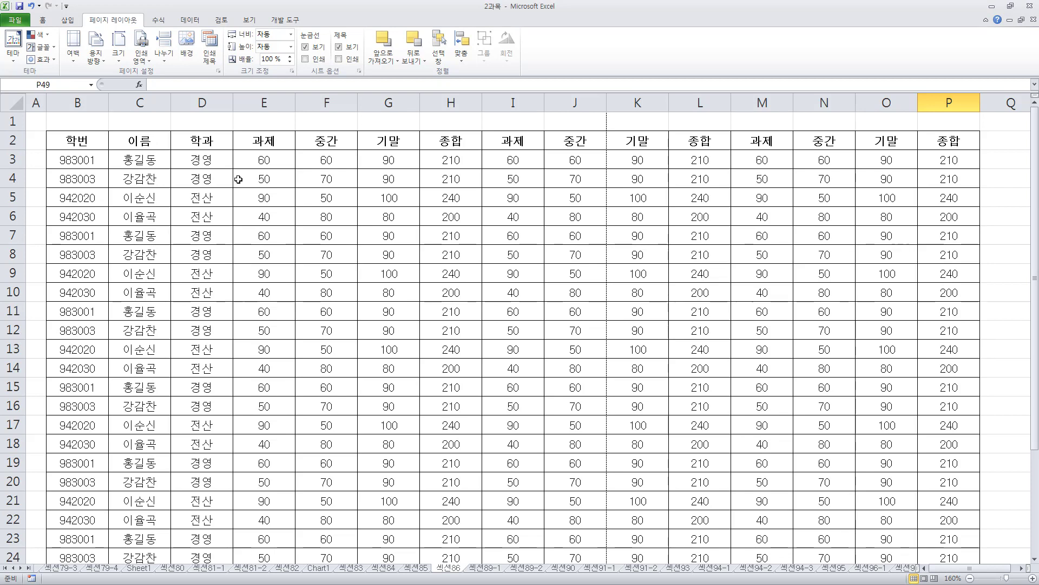
scroll(148, 292, "down", 4)
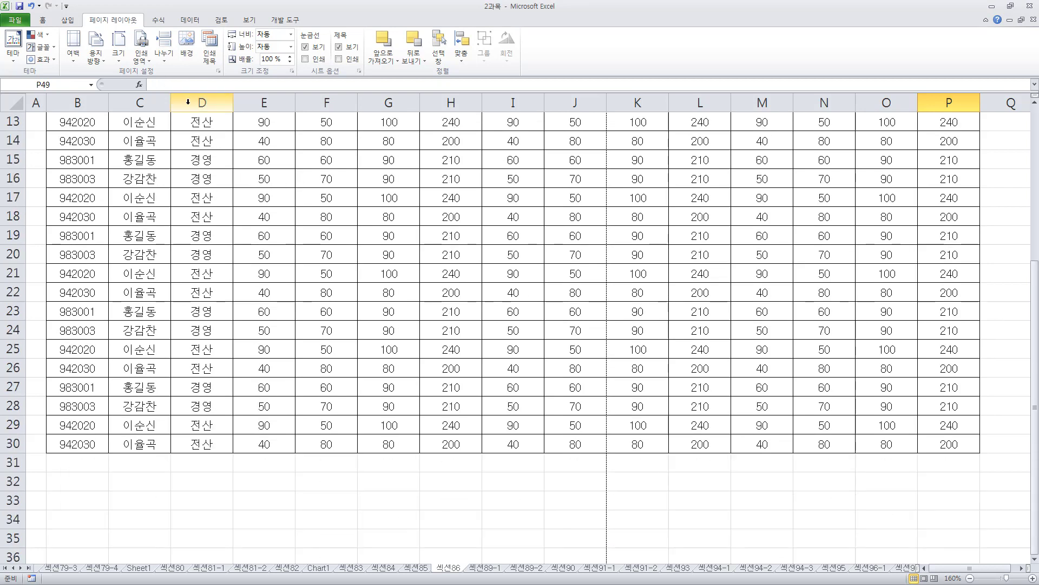
left_click(164, 60)
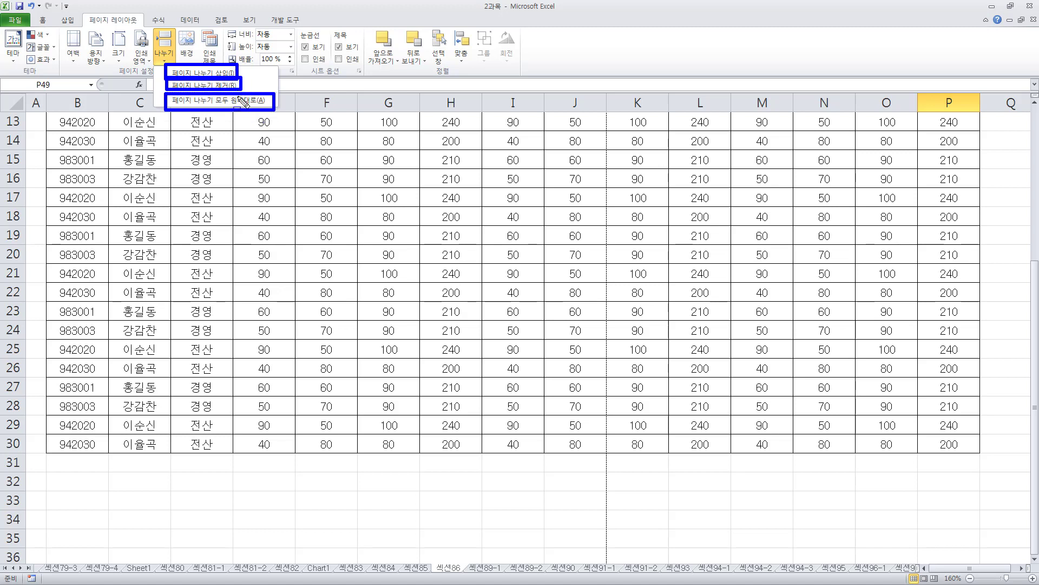
key("Escape")
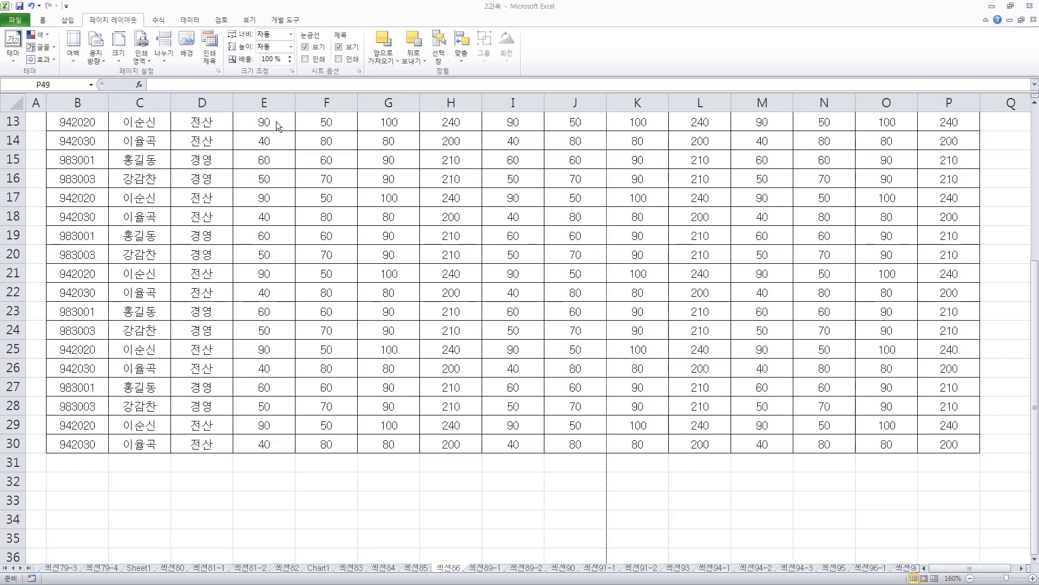
Step: Insert a manual page break at cell F62 in the empty area below the score table
left_click(557, 182)
left_click(225, 178)
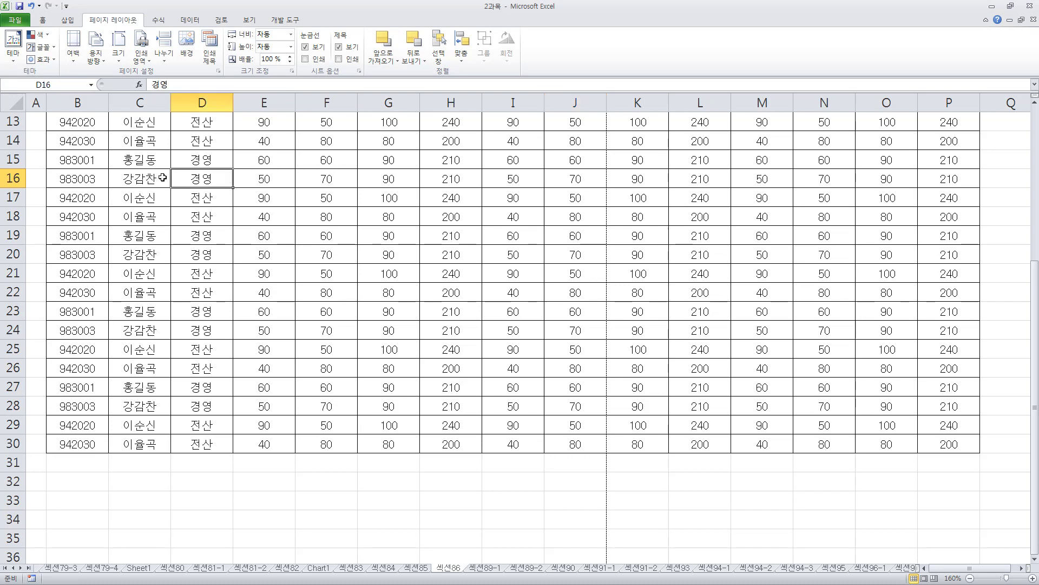
left_click(90, 142)
scroll(416, 324, "down", 10)
scroll(304, 376, "down", 3)
left_click(322, 307)
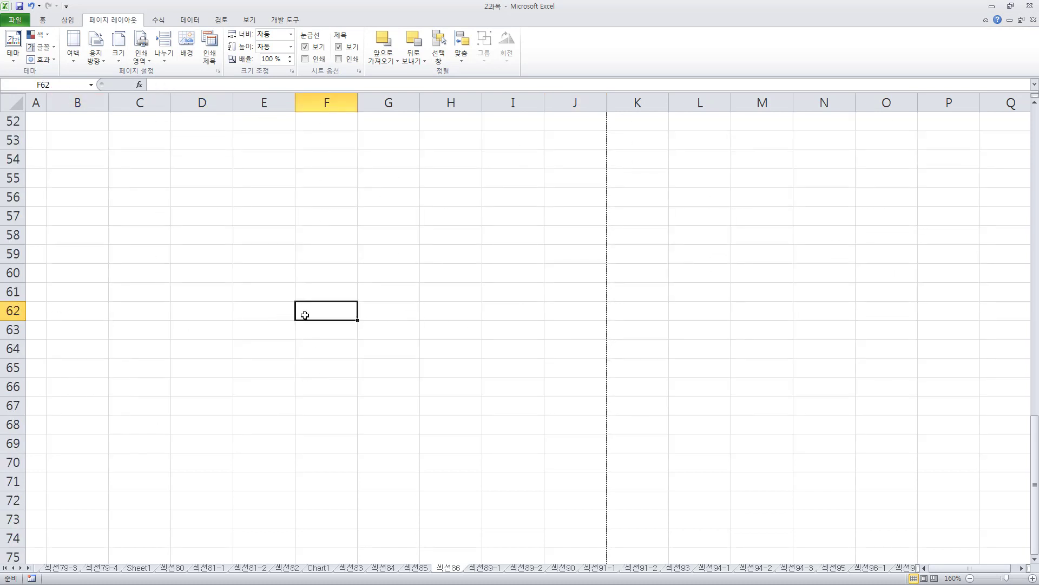
left_click(163, 59)
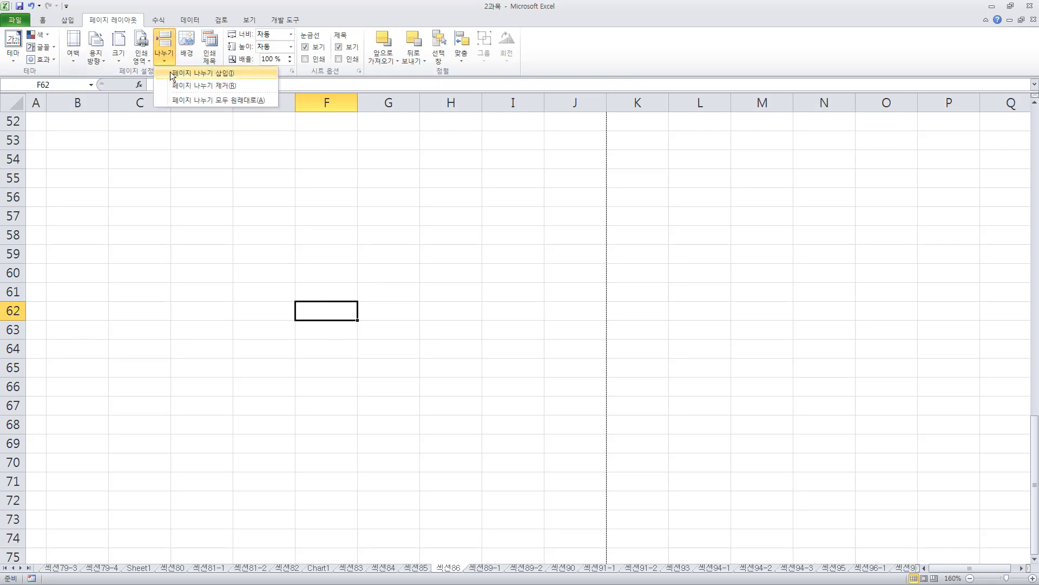
left_click(211, 73)
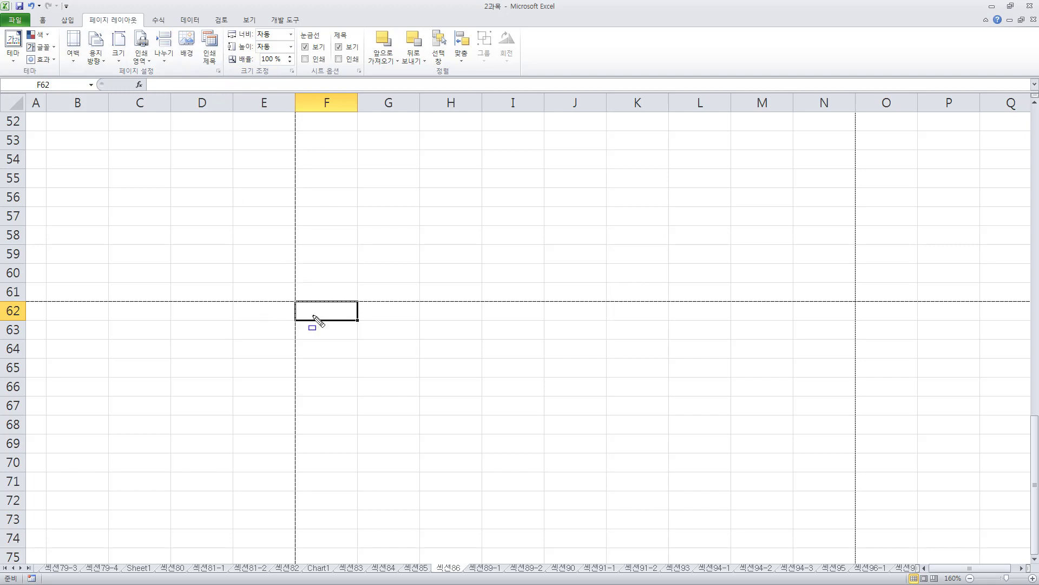
Step: Remove the manual page break at cell F62
left_click_drag(306, 304, 350, 318)
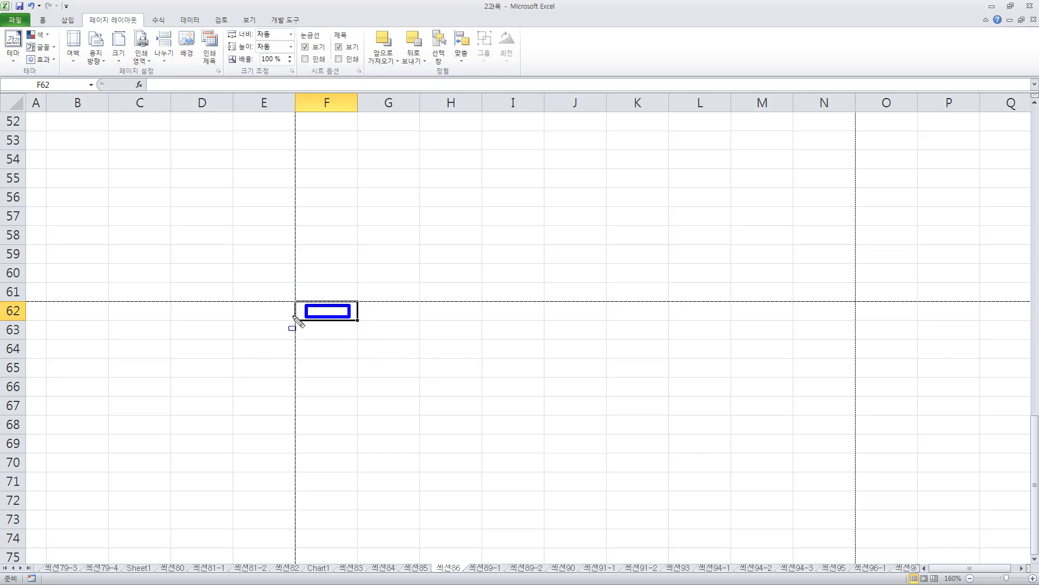
key("Escape")
left_click(318, 312)
left_click(164, 57)
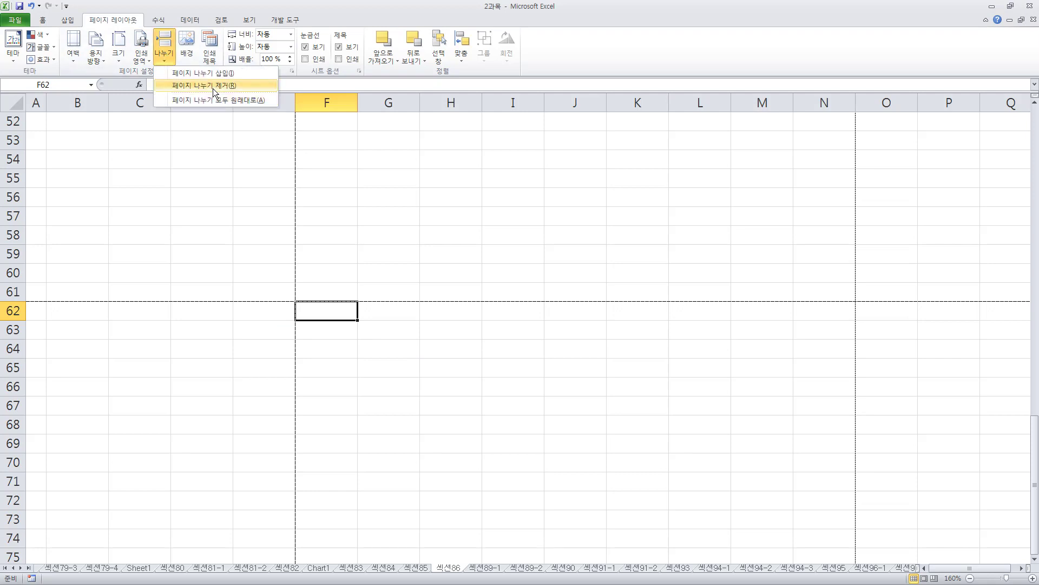
left_click(212, 89)
Step: Reset all page breaks in the worksheet and return to the top of the score table
scroll(431, 293, "up", 4)
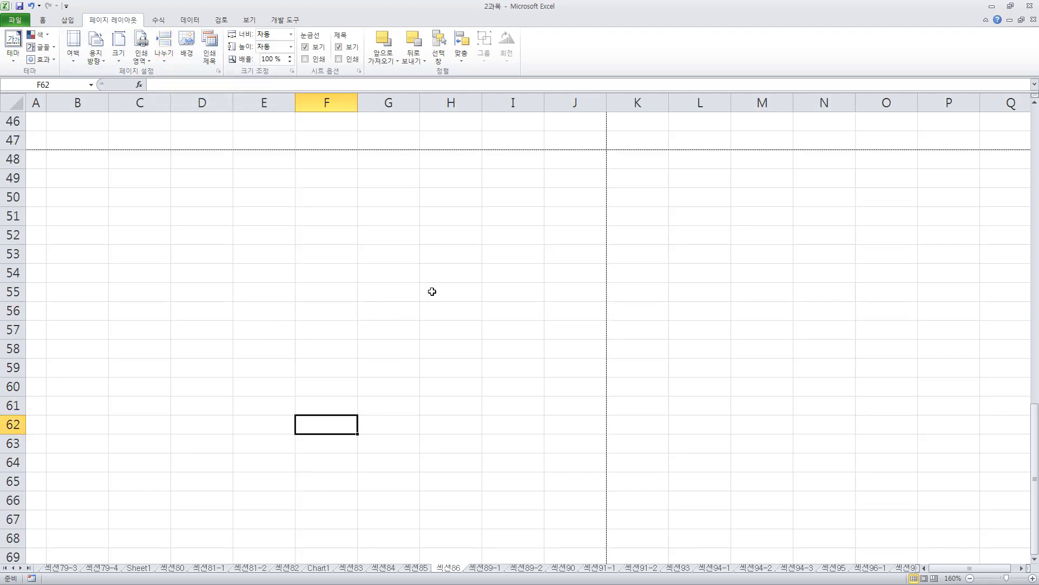
left_click(167, 57)
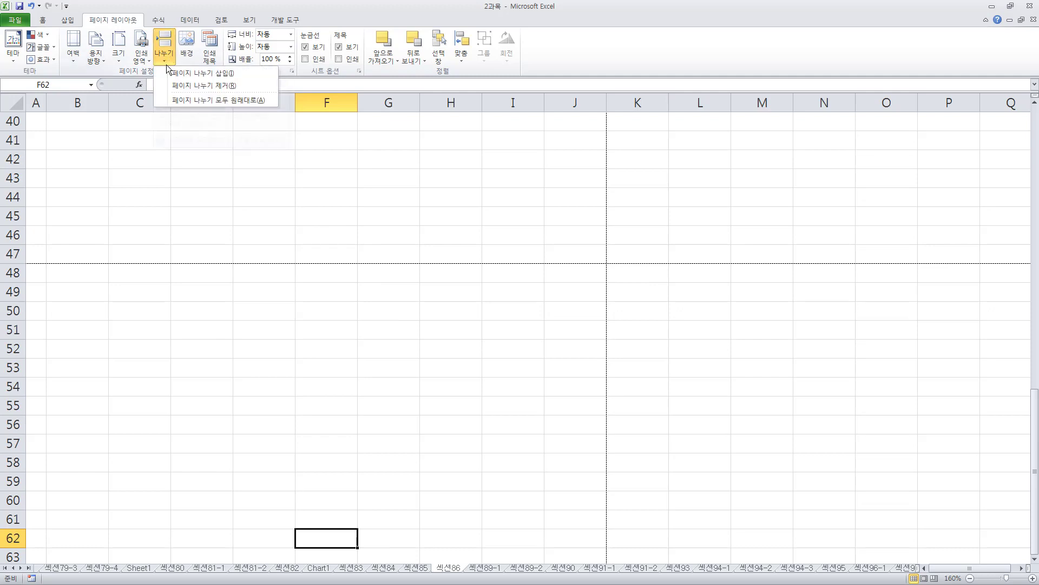
left_click(222, 99)
scroll(357, 300, "up", 13)
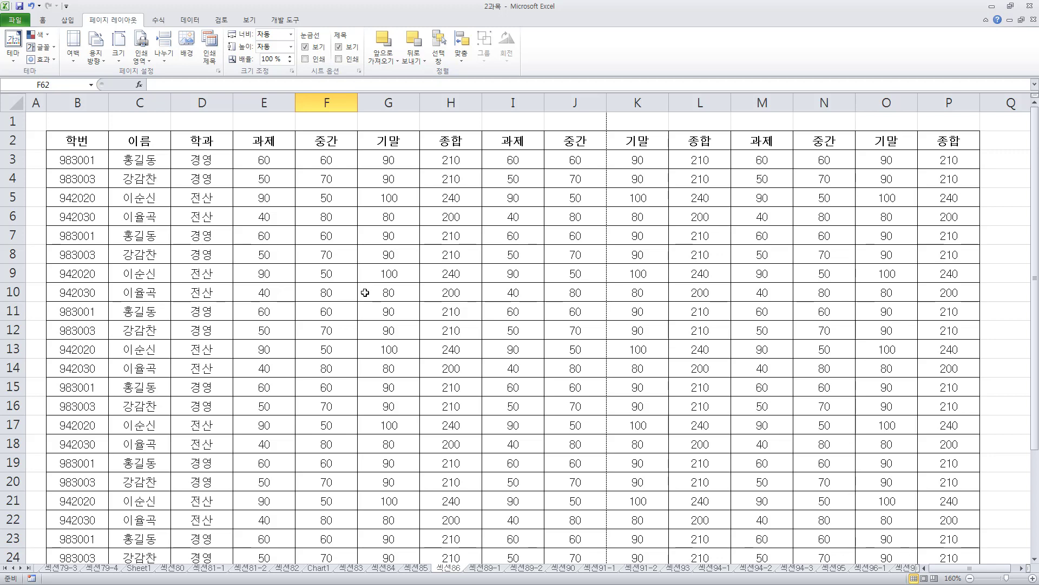
left_click(992, 8)
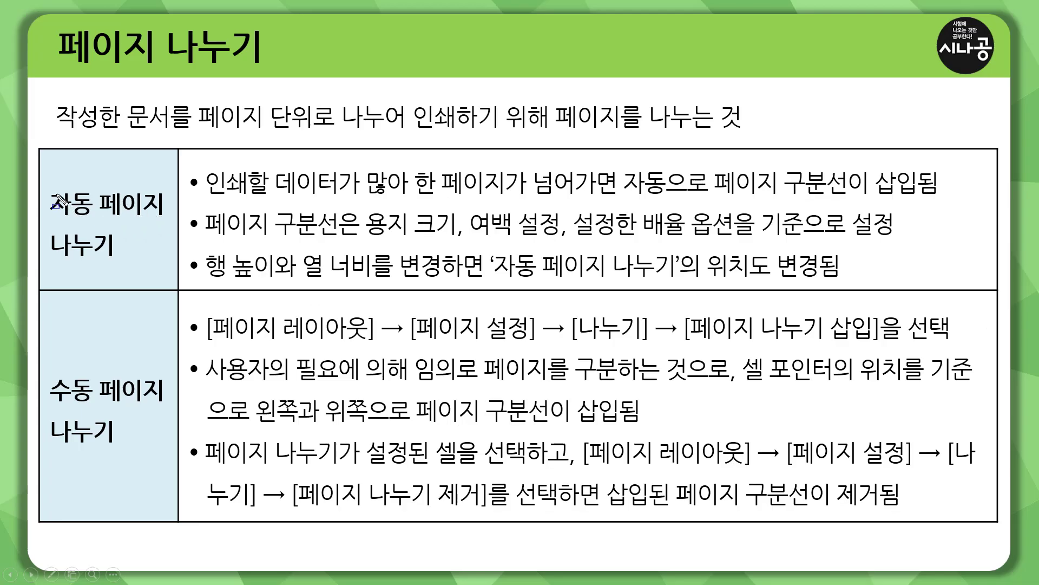
mouse_move(58, 196)
left_mouse_down()
mouse_move(81, 197)
mouse_move(167, 271)
left_mouse_up()
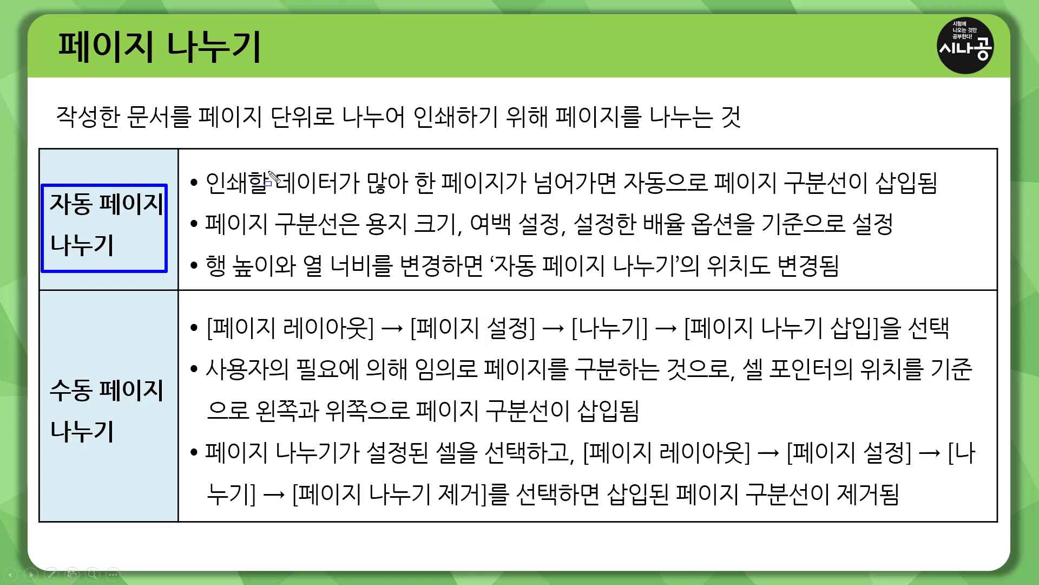
mouse_move(206, 165)
left_mouse_down()
mouse_move(295, 196)
mouse_move(385, 200)
mouse_move(941, 199)
left_mouse_up()
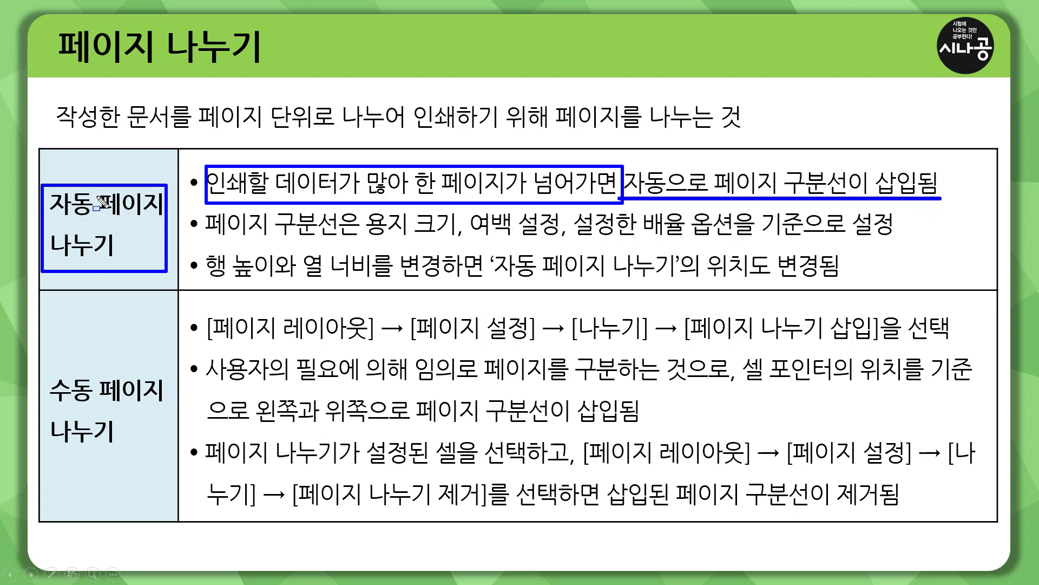
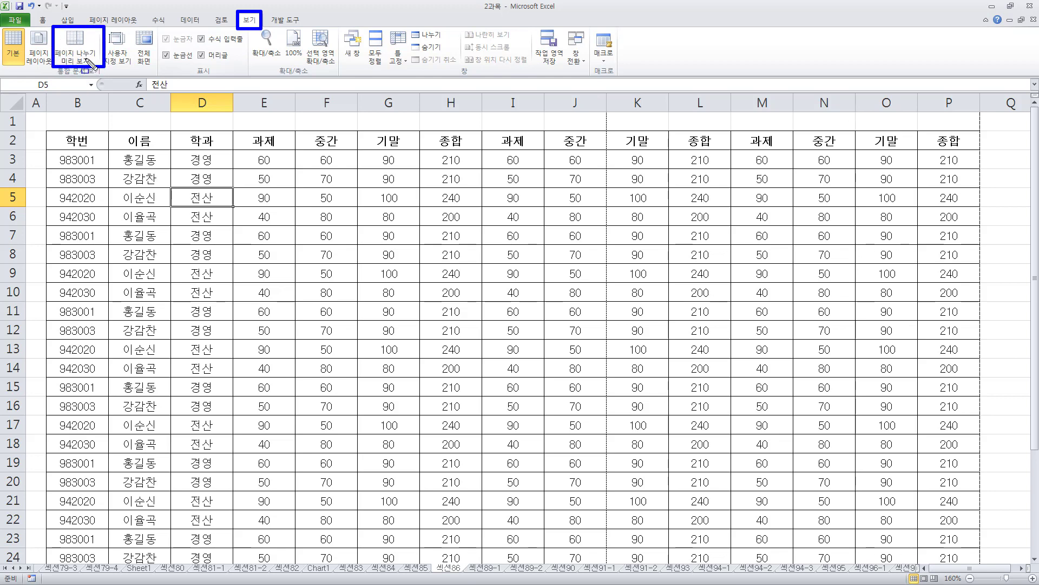
Step: Switch the worksheet to Page Break Preview, dismiss the notice and look over all the numbered page areas
left_click(80, 57)
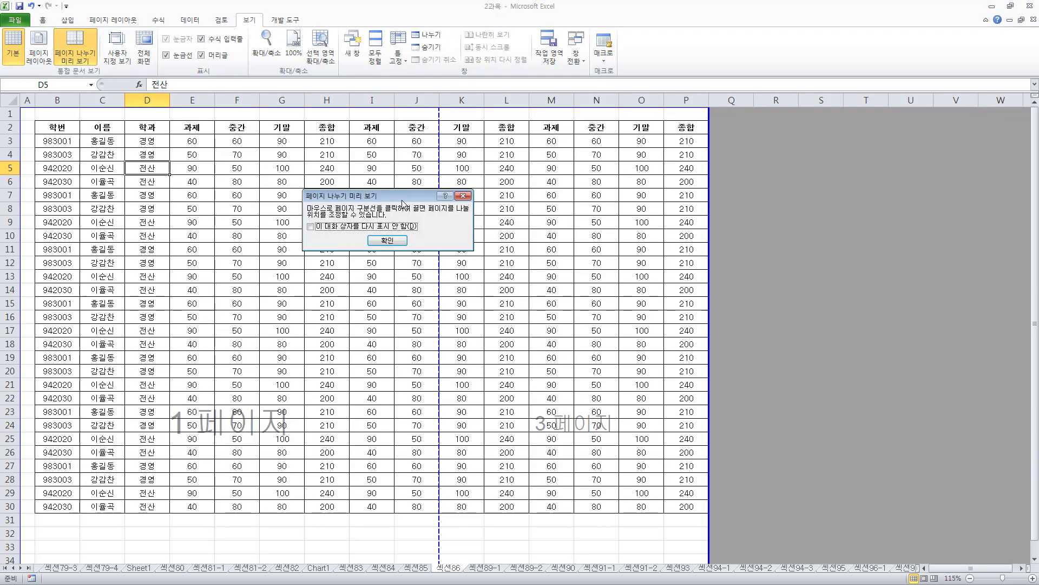
left_click(387, 240)
scroll(406, 239, "down", 7)
scroll(406, 239, "down", 6)
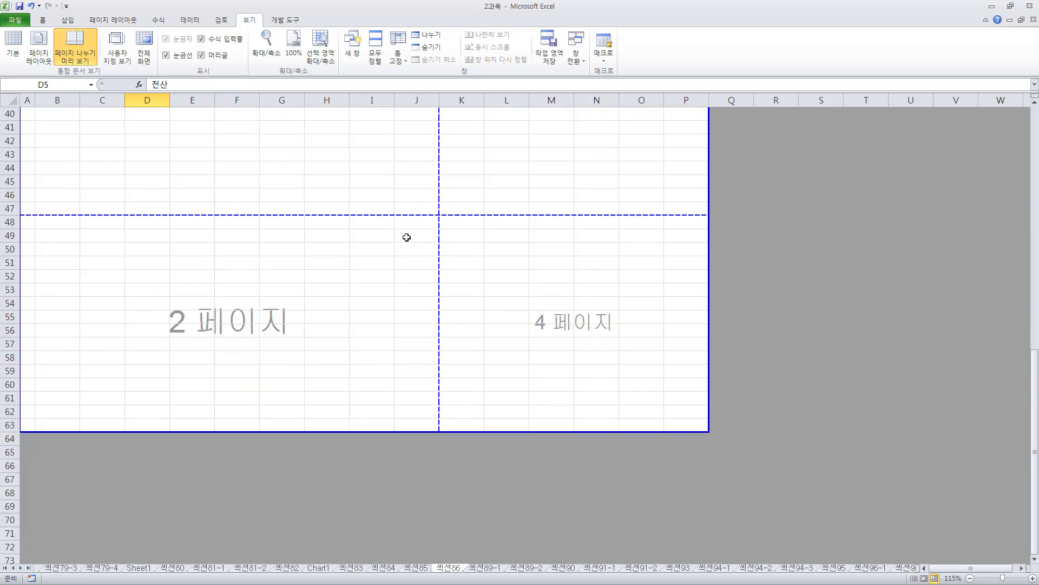
scroll(406, 235, "up", 13)
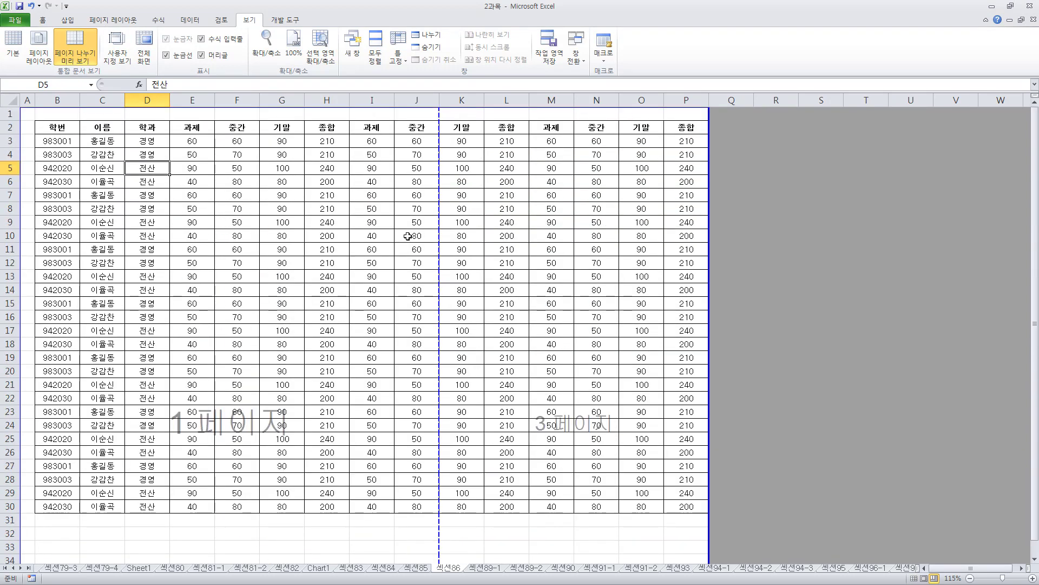
scroll(407, 236, "down", 6)
scroll(409, 233, "up", 2)
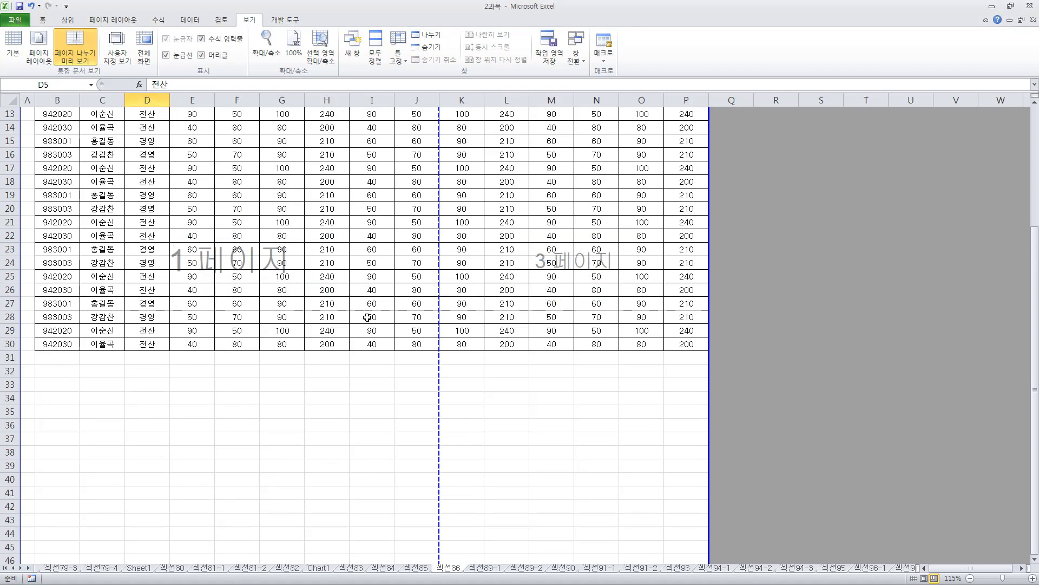
scroll(367, 318, "down", 8)
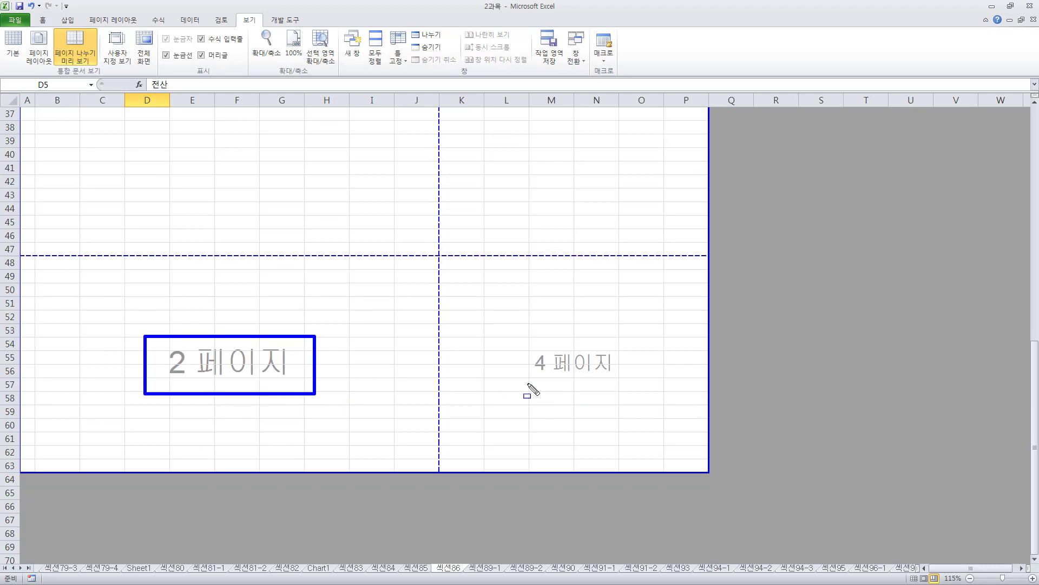
Step: Examine the page 4 area, the grey cells outside the print area and the full width of the table
left_click_drag(531, 341, 606, 379)
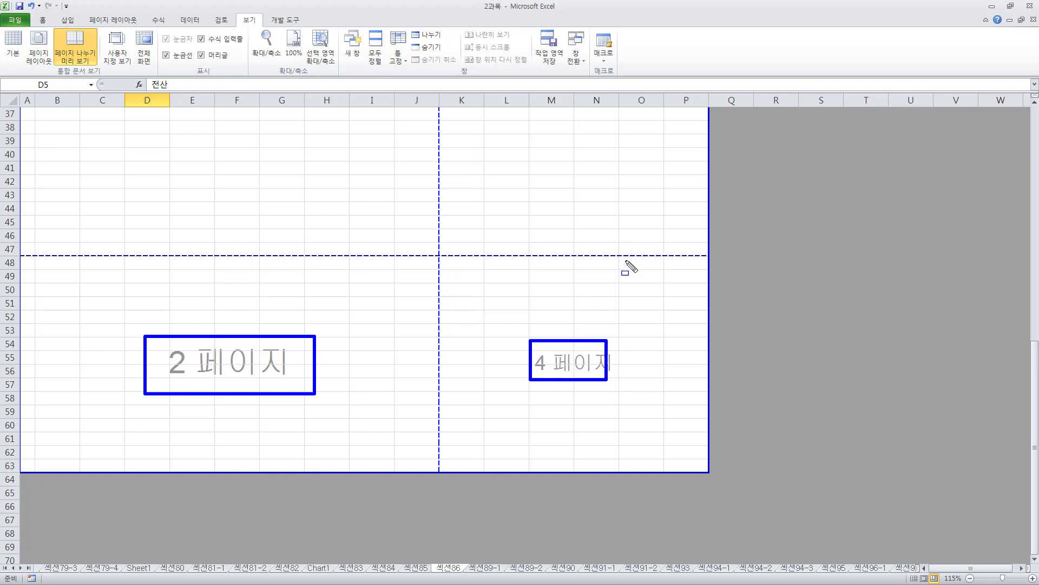
key("Escape")
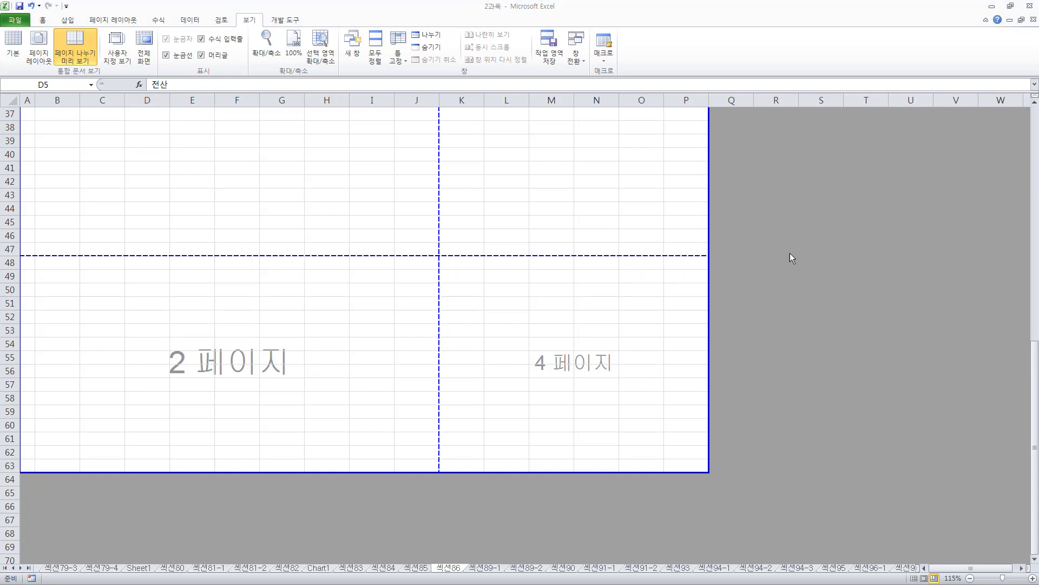
scroll(821, 269, "up", 1)
left_click_drag(758, 179, 981, 399)
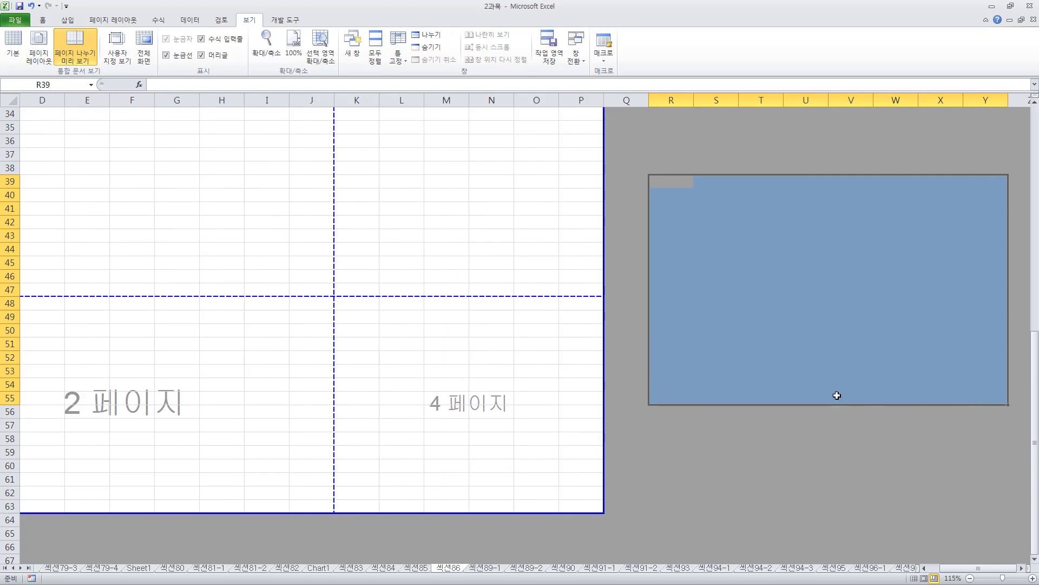
scroll(441, 332, "down", 6)
left_click_drag(130, 300, 861, 425)
scroll(762, 411, "up", 6)
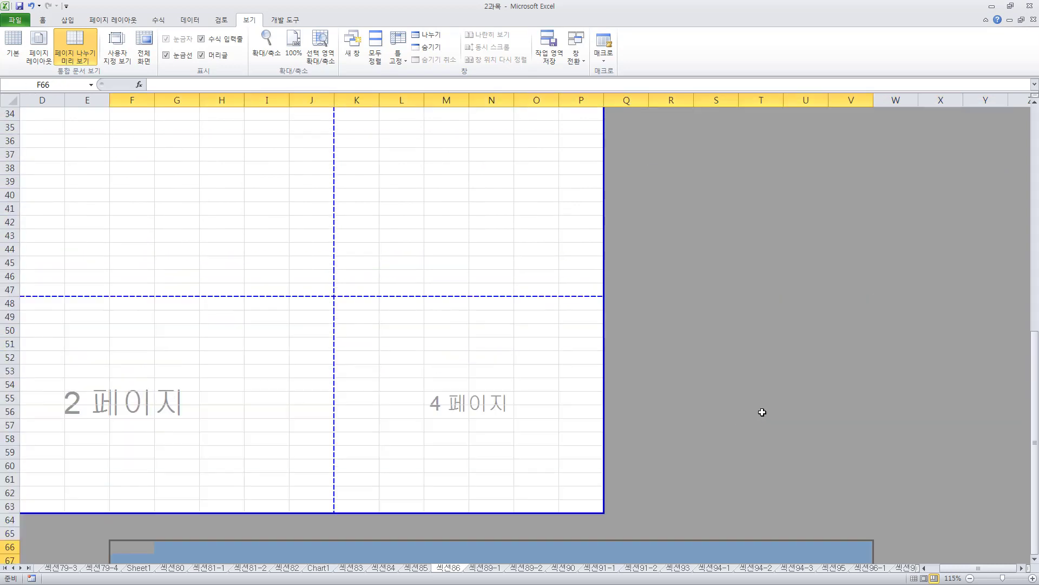
scroll(763, 412, "up", 8)
scroll(762, 407, "up", 3)
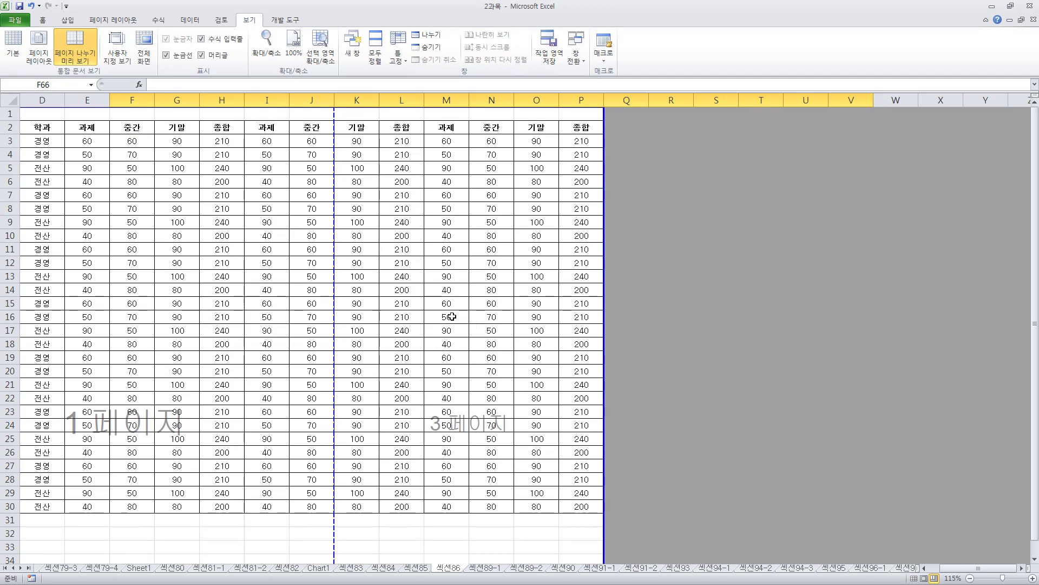
left_click_drag(439, 313, 33, 316)
left_click(296, 343)
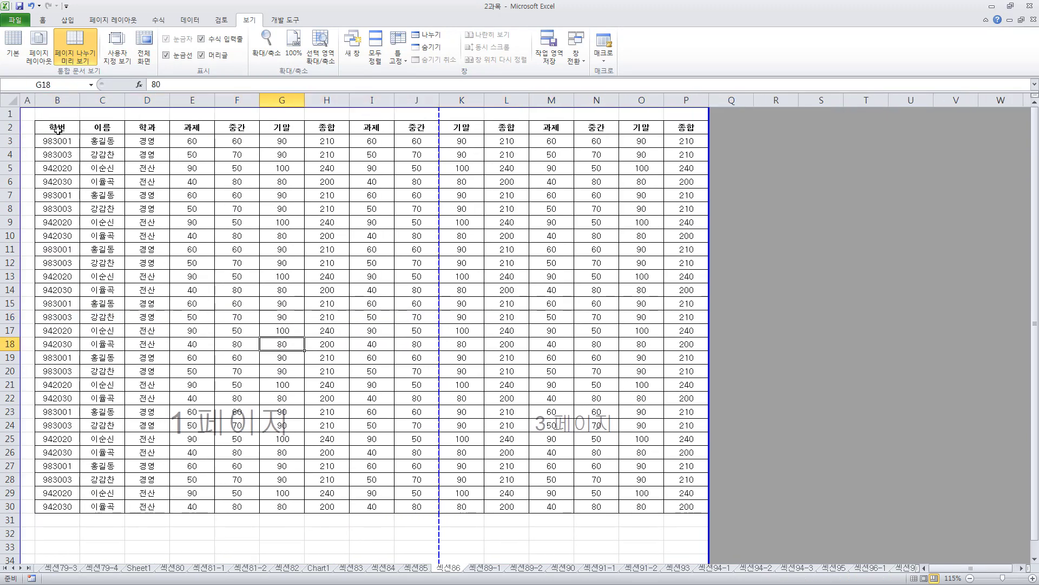
Step: Examine what each page covers by selecting B2:J30, K2:P30 and the empty block of rows 48 to 63
left_click_drag(57, 130, 417, 506)
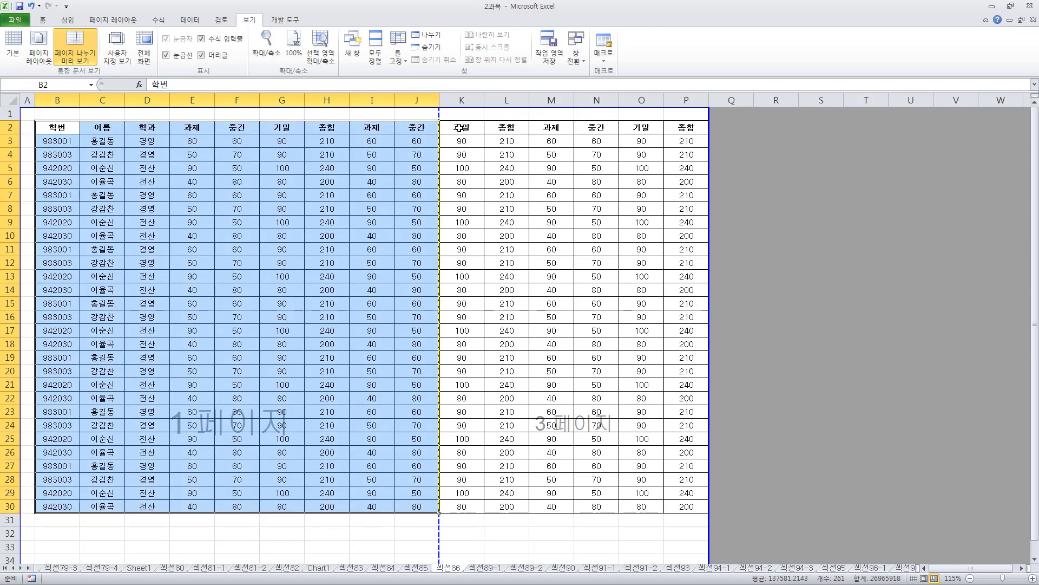
left_click_drag(459, 128, 674, 505)
scroll(410, 412, "down", 6)
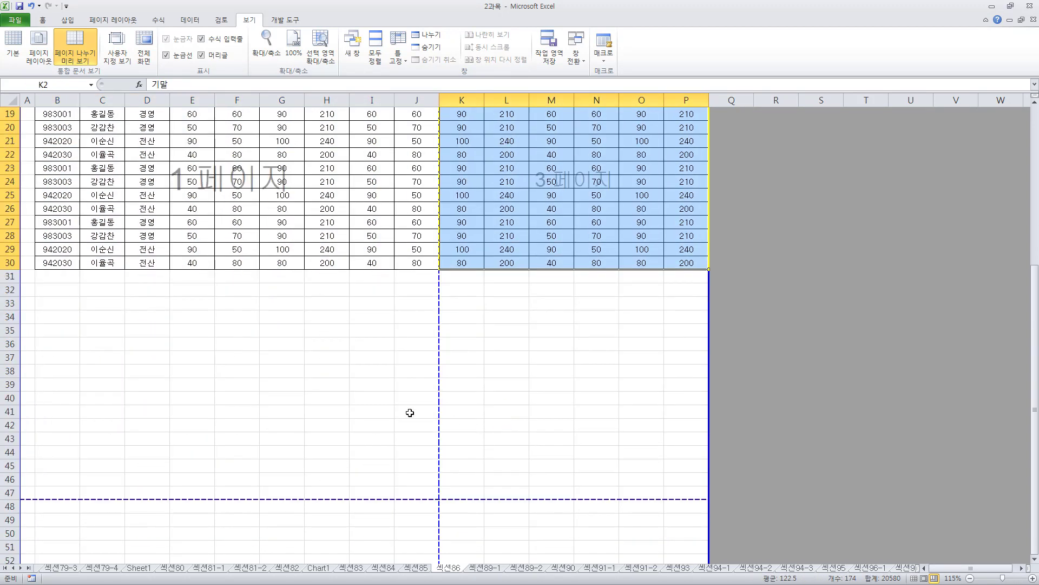
scroll(409, 413, "down", 5)
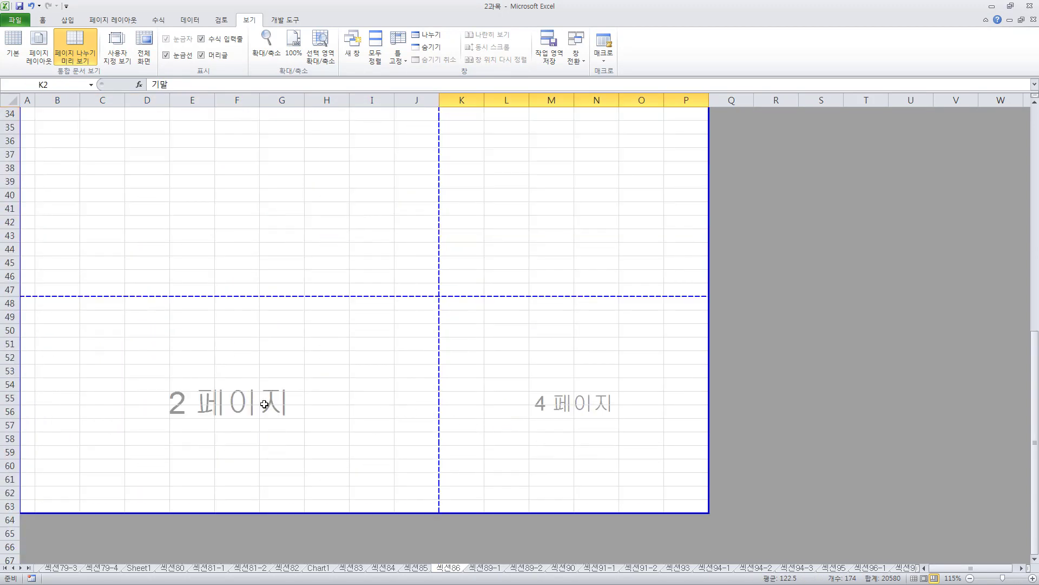
left_click_drag(29, 302, 677, 505)
left_click(528, 465)
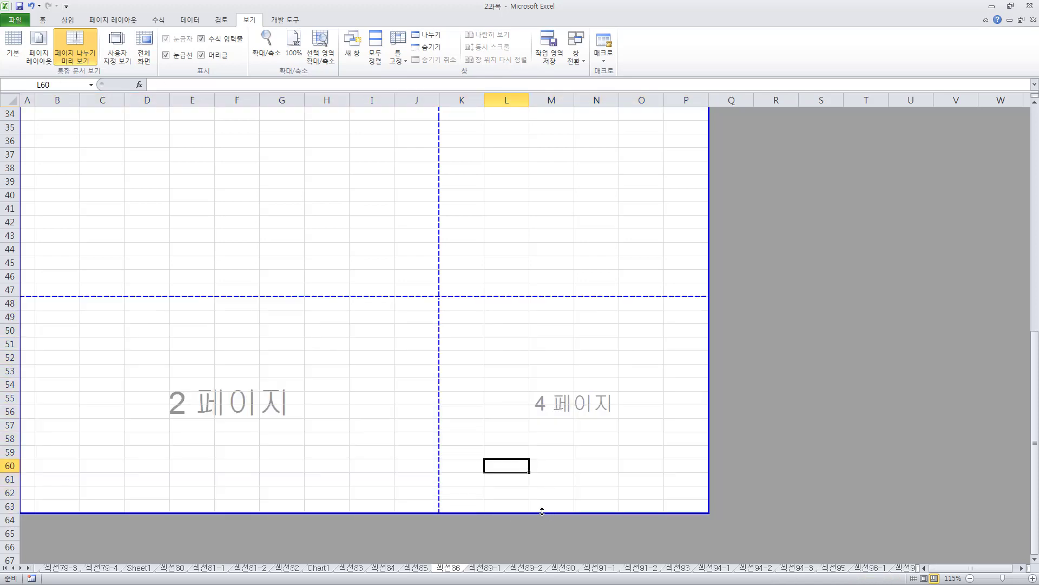
Step: Move the print area's bottom boundary up to row 47 and further up to row 34
left_click_drag(542, 511, 531, 296)
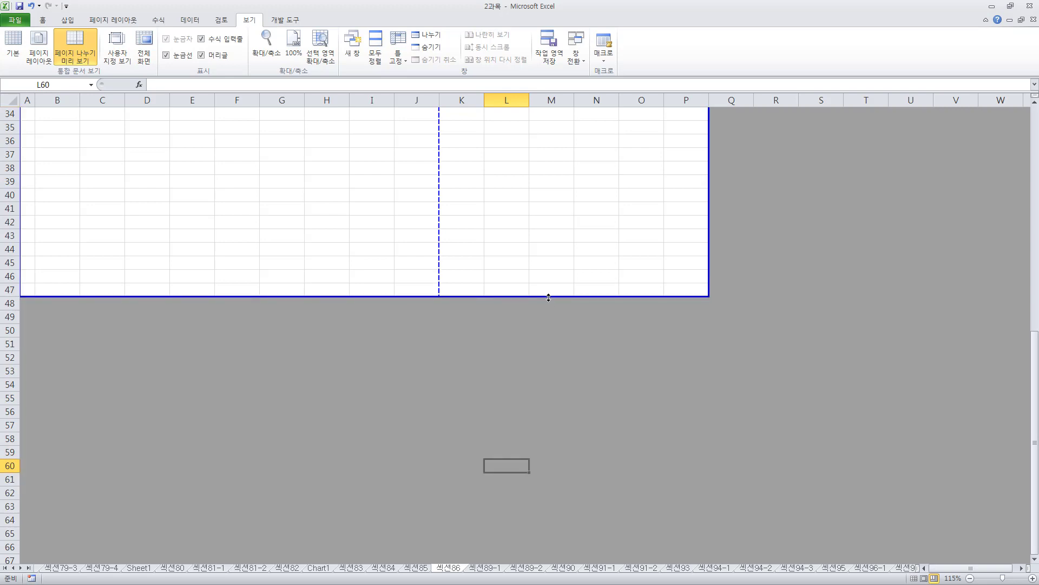
scroll(547, 323, "up", 3)
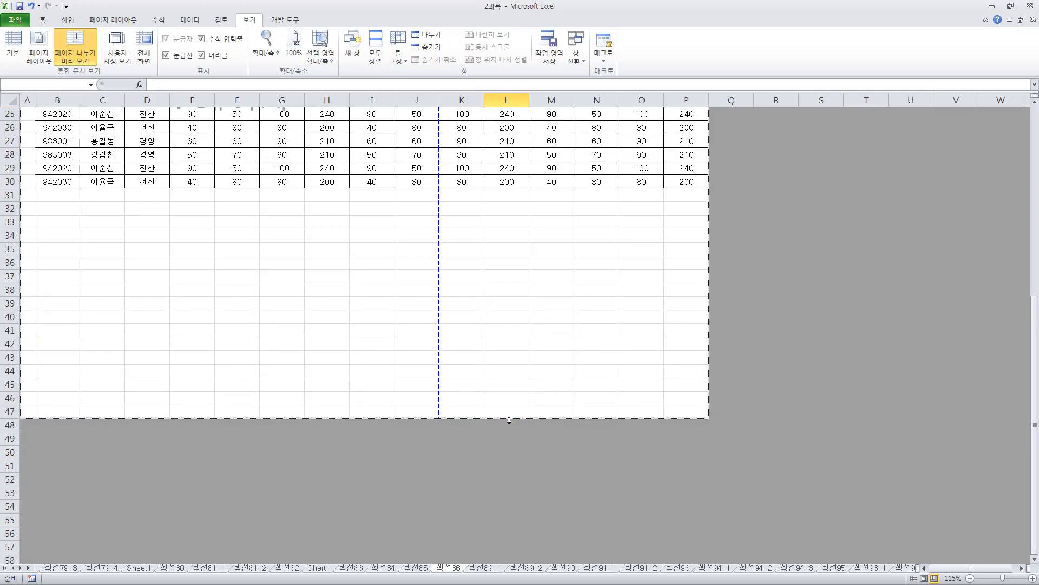
left_click_drag(508, 418, 519, 242)
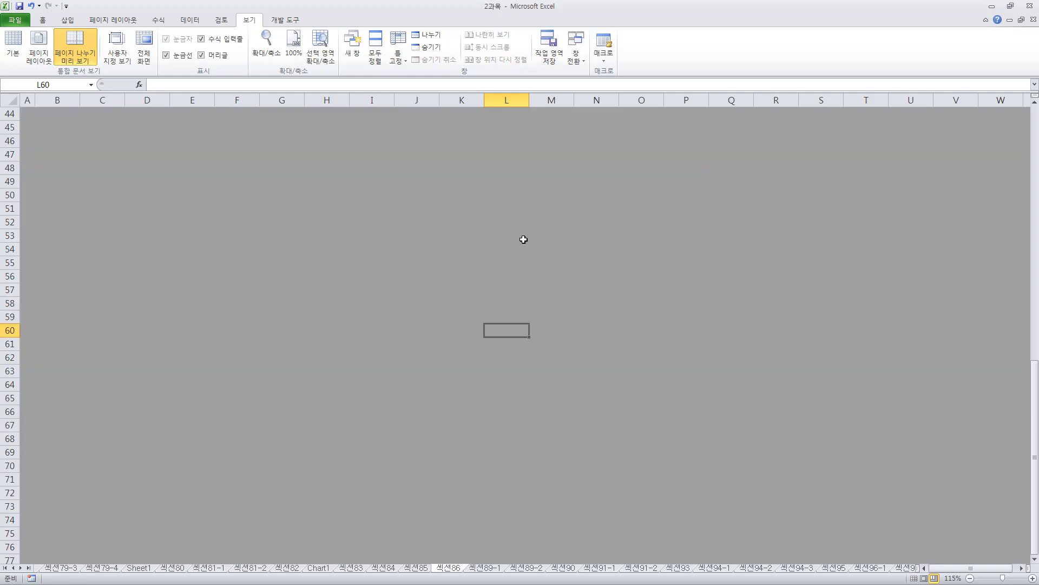
scroll(520, 333, "up", 5)
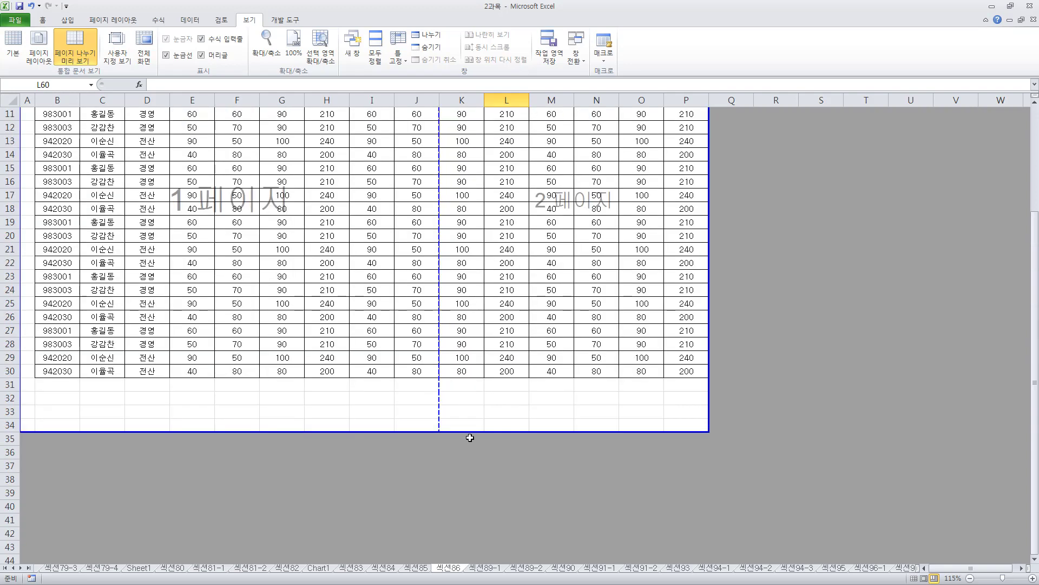
scroll(488, 430, "down", 11)
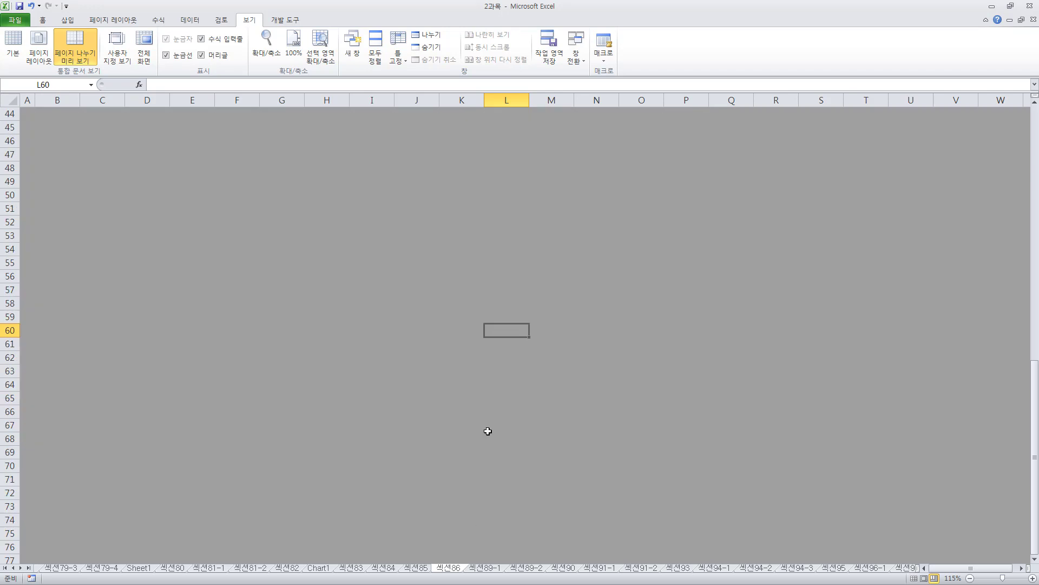
Step: Extend the print area's bottom boundary down to row 54 and pull it back up to row 40
scroll(487, 423, "up", 7)
left_click_drag(482, 364, 525, 539)
scroll(532, 486, "down", 7)
scroll(535, 454, "up", 5)
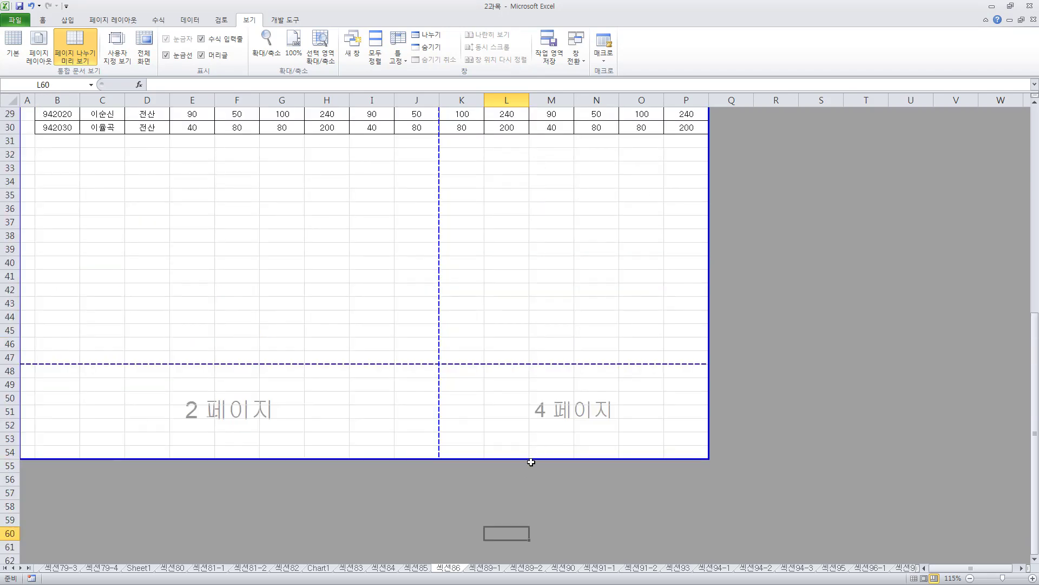
left_click_drag(529, 459, 531, 269)
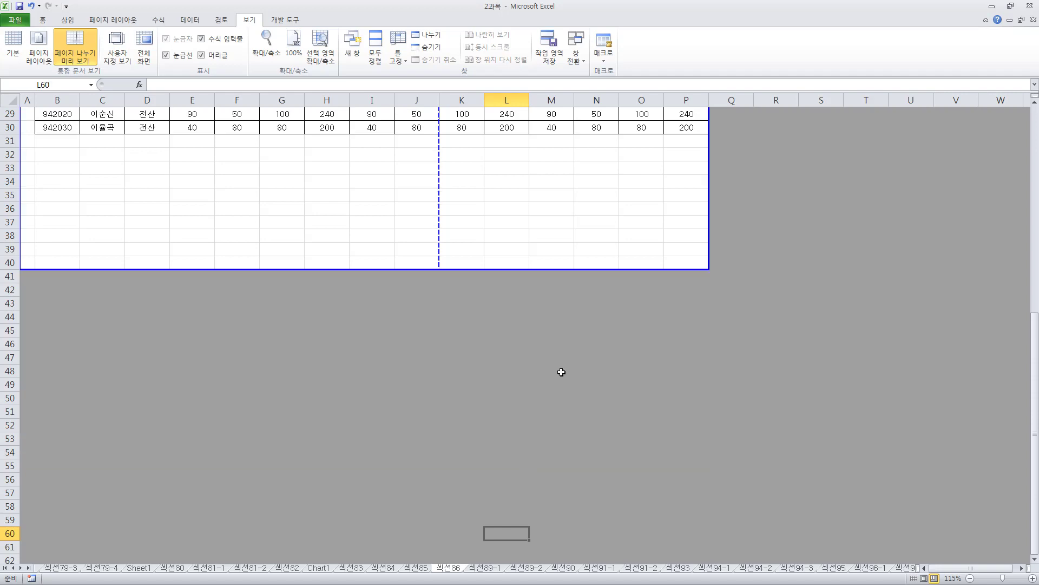
left_click(299, 185)
scroll(339, 242, "up", 10)
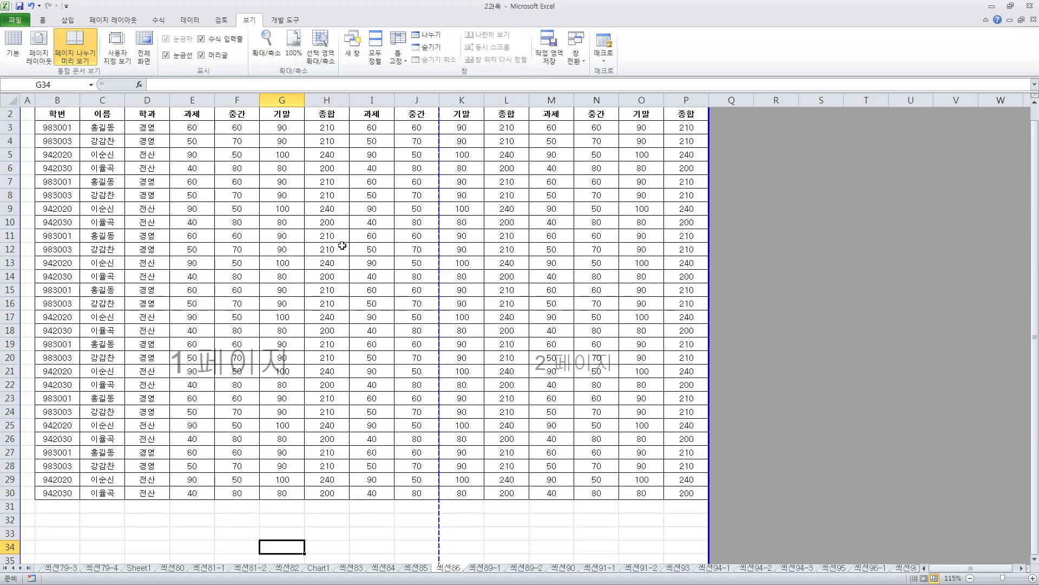
scroll(343, 246, "down", 6)
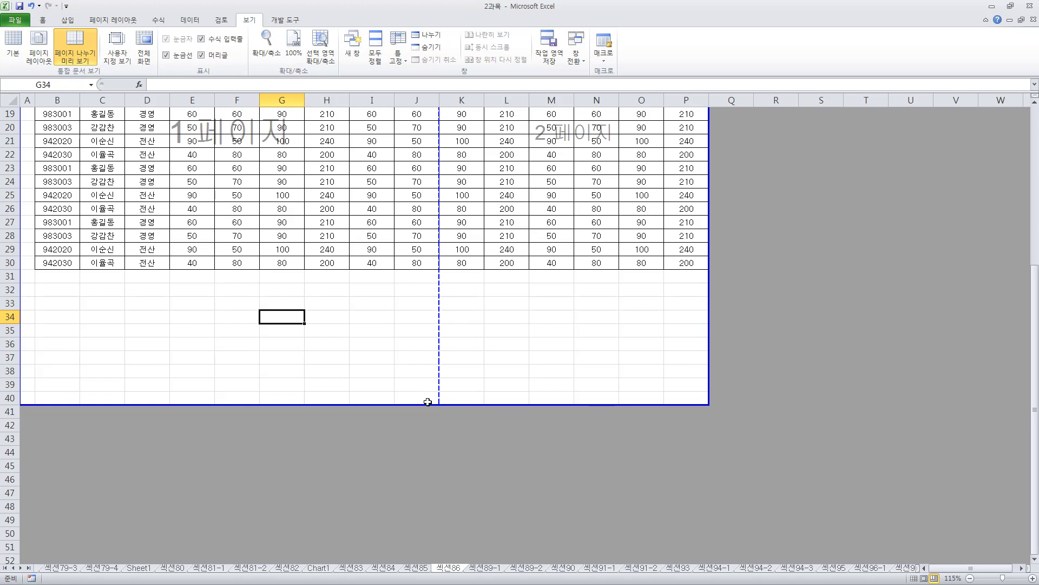
Step: Try extending the print area to row 47 and moving the vertical page break between columns H and I, and undo both changes
left_click_drag(427, 406, 445, 501)
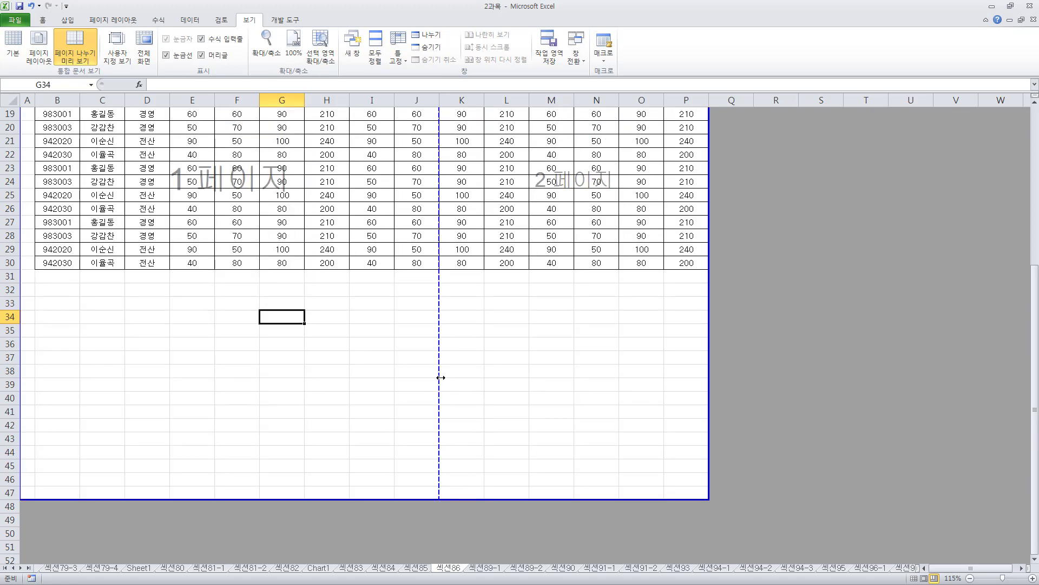
left_click_drag(440, 377, 351, 357)
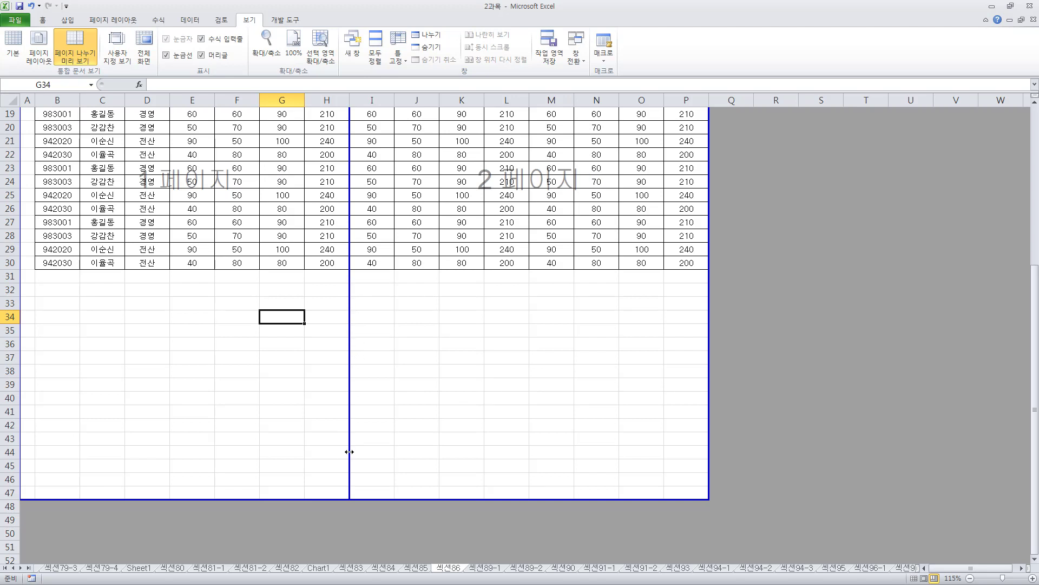
left_click_drag(351, 336, 457, 339)
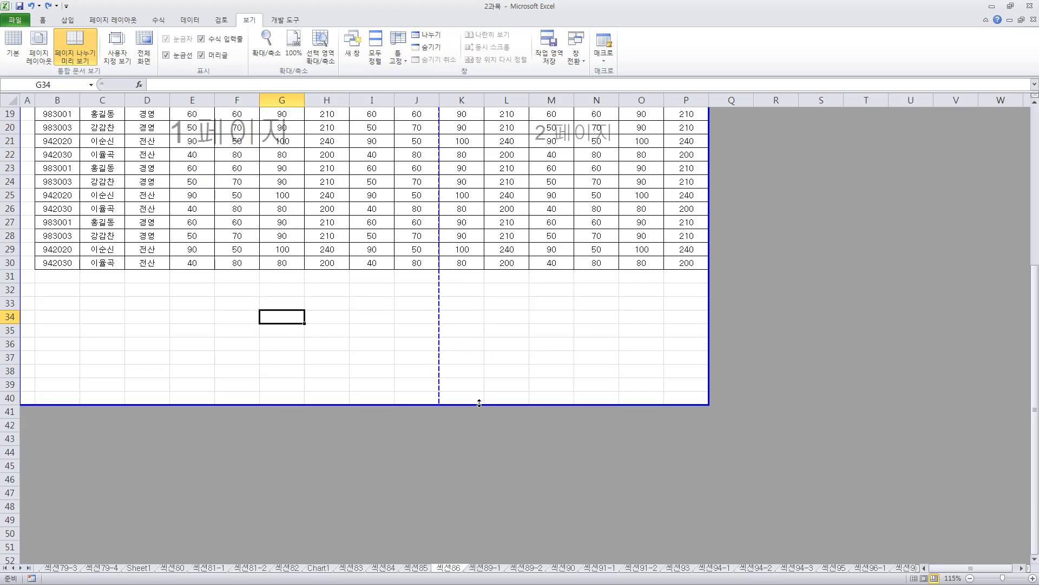
Step: Extend the print area's bottom boundary down to row 45 and look over the resulting pages
left_click_drag(490, 405, 494, 472)
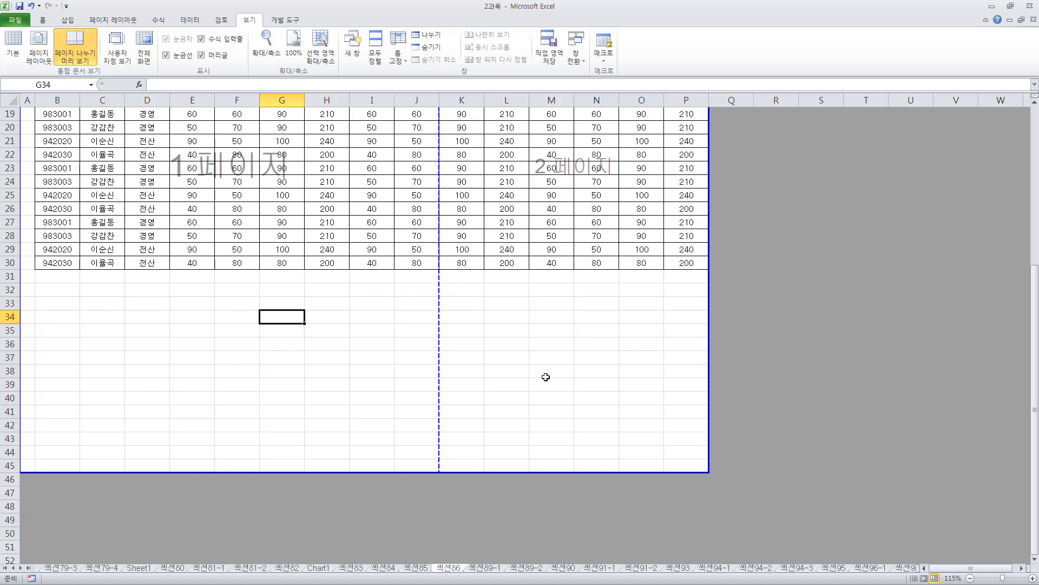
scroll(328, 330, "up", 6)
scroll(319, 379, "down", 5)
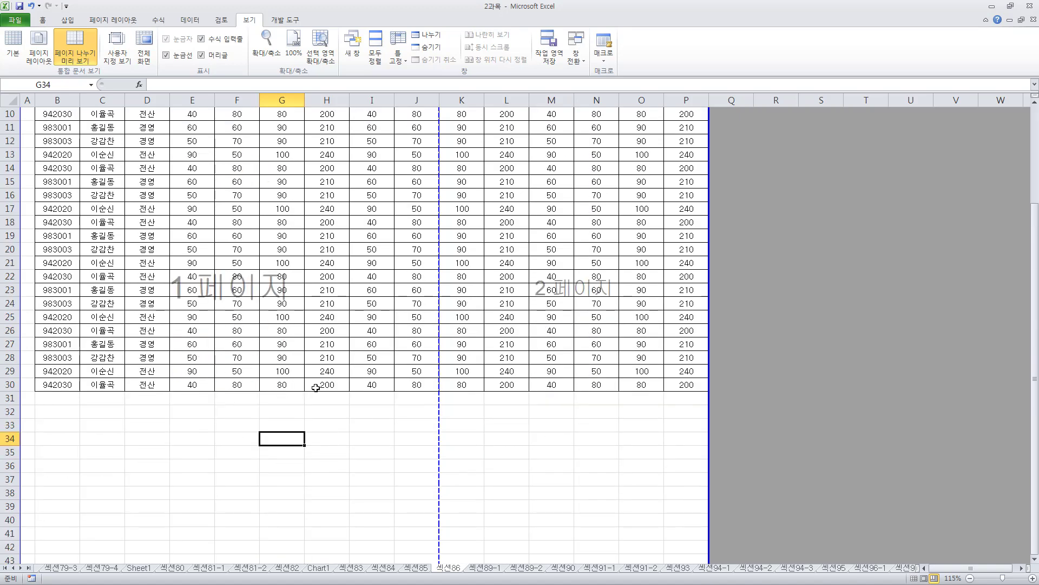
Step: Select cell E33, review the page break, print area and page setup commands offered for it, and apply none
left_click(201, 342)
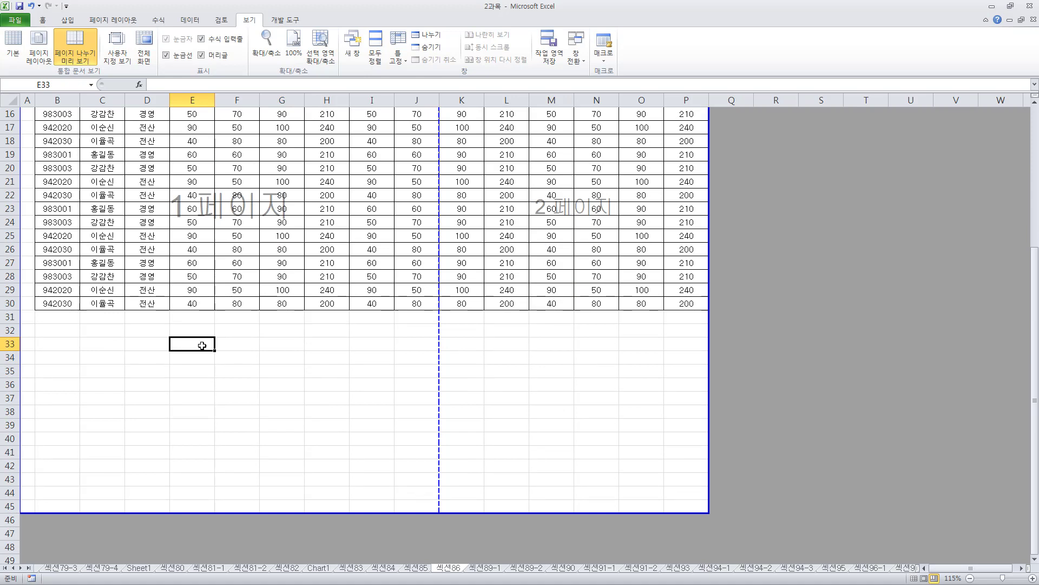
right_click(188, 343)
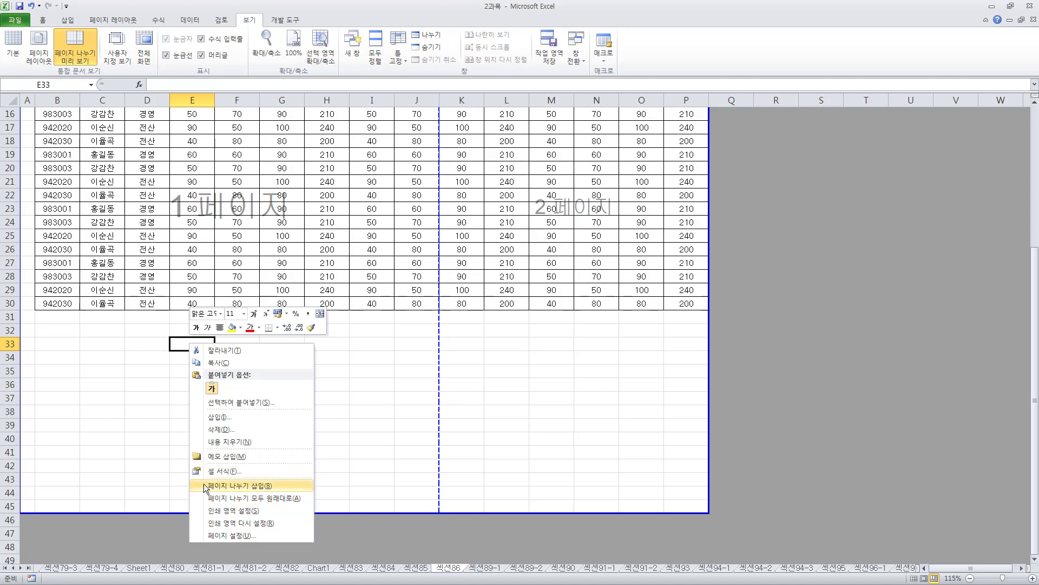
mouse_move(193, 477)
left_mouse_down()
mouse_move(307, 525)
mouse_move(330, 545)
left_mouse_up()
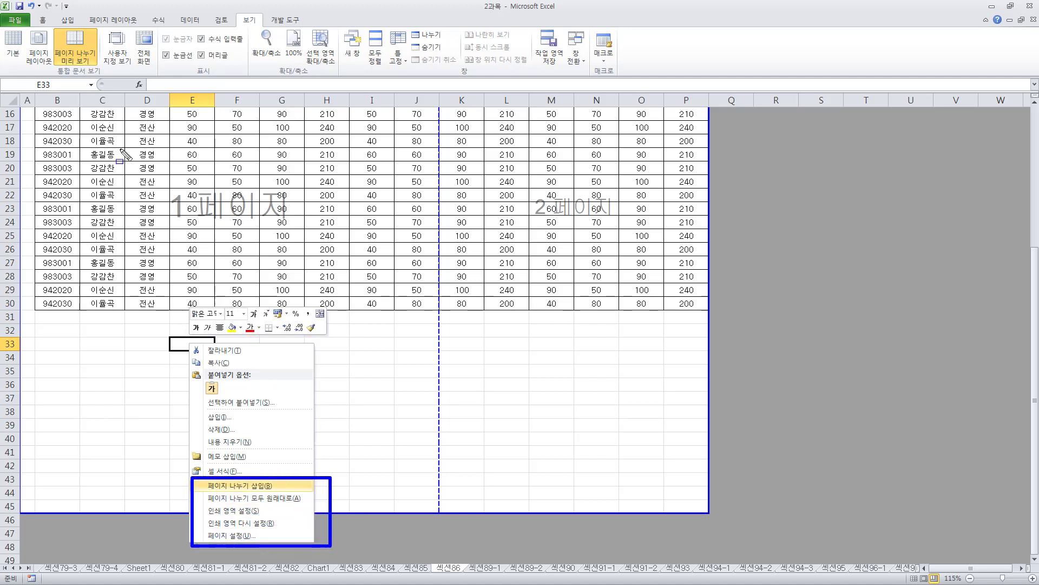
mouse_move(58, 26)
left_mouse_down()
mouse_move(72, 60)
mouse_move(99, 72)
left_mouse_up()
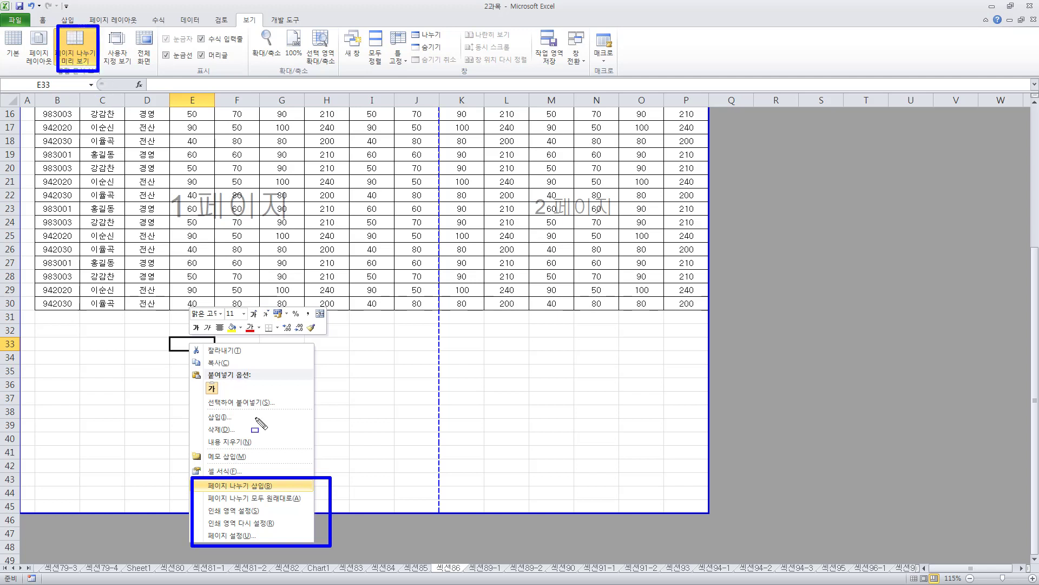
key("Escape")
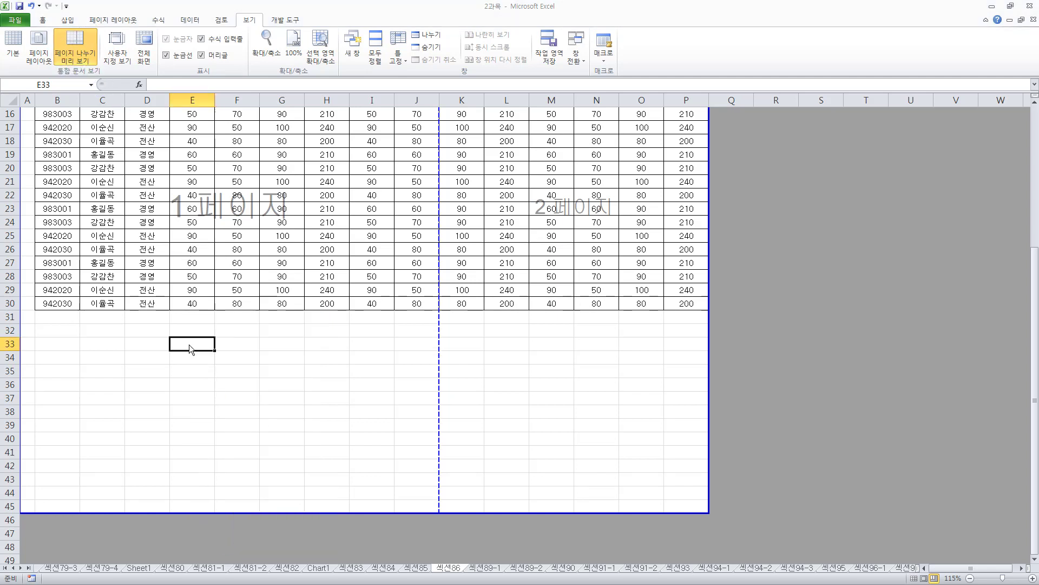
Step: Insert a manual page break at cell E33 and compare its solid break line with the automatic dashed one
right_click(197, 345)
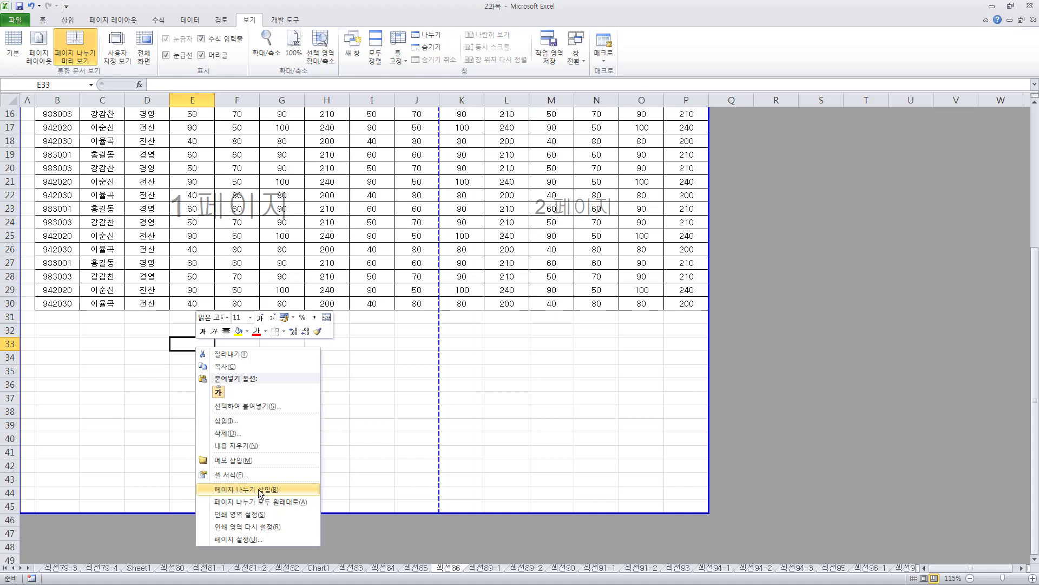
left_click(260, 493)
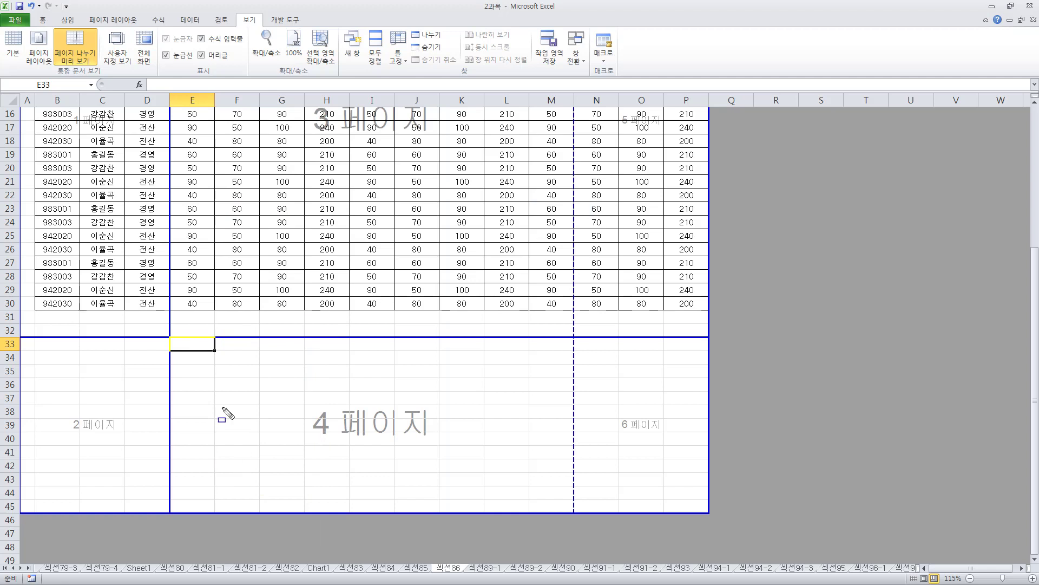
left_click_drag(174, 339, 211, 348)
key("Escape")
left_click_drag(560, 300, 588, 507)
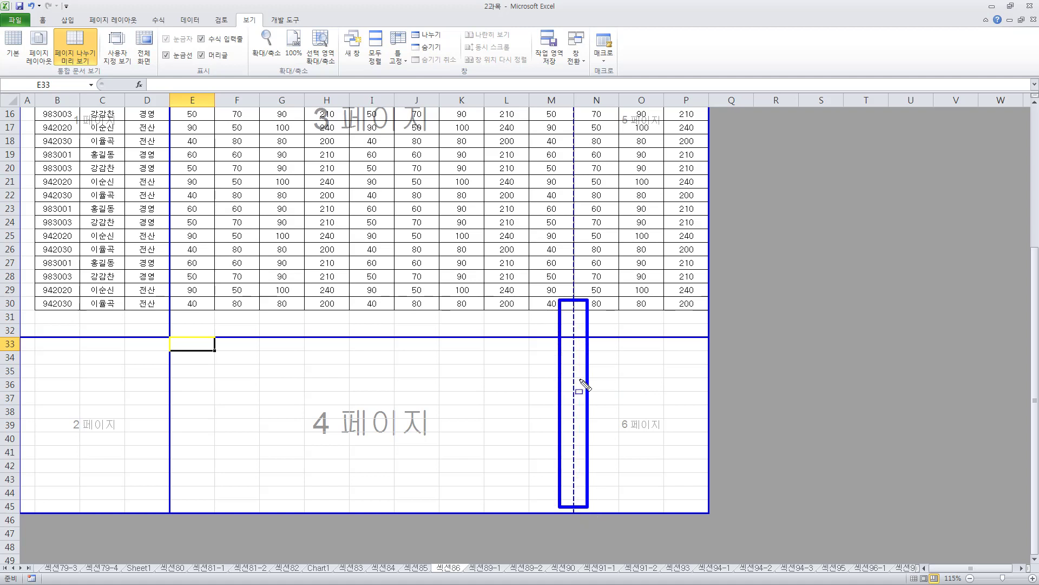
left_click_drag(157, 283, 186, 510)
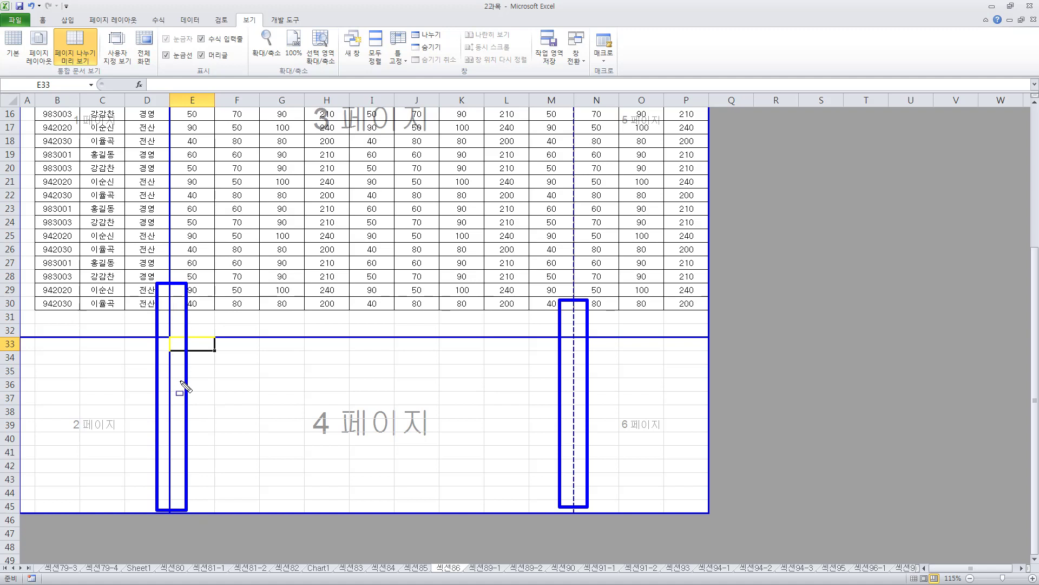
key("Escape")
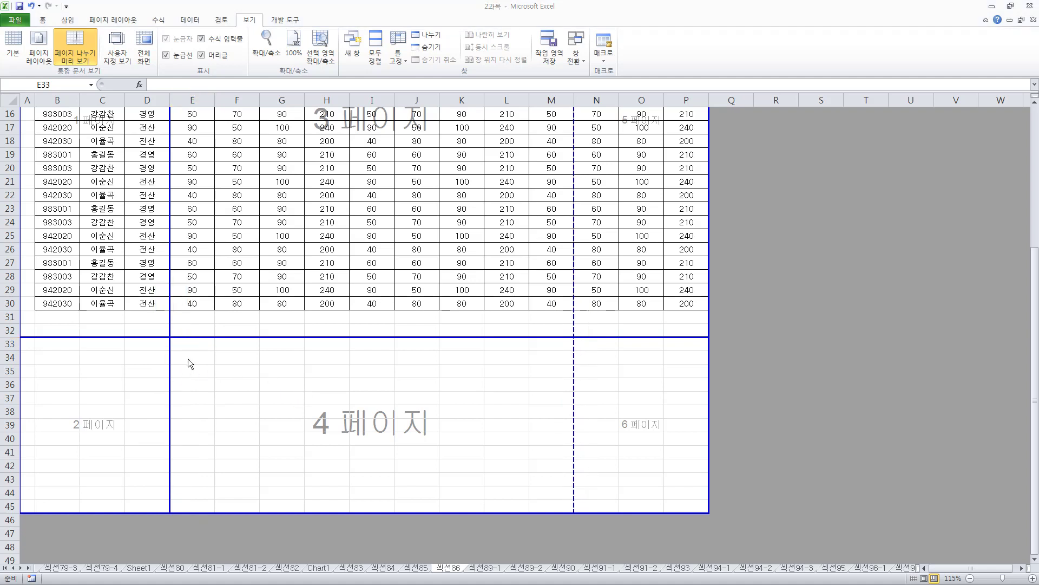
left_click(330, 402)
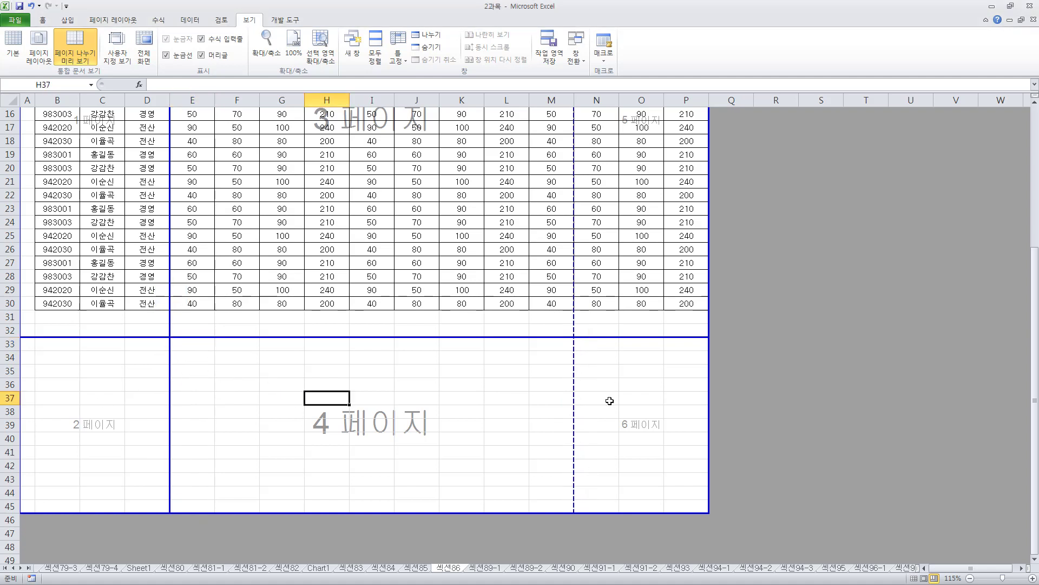
Step: Remove both manual page breaks by moving the vertical one beyond column A and the horizontal one beyond row 45
left_click_drag(609, 401, 623, 403)
left_click(375, 403)
left_click(49, 400)
left_click(318, 398)
left_click_drag(170, 321, 4, 321)
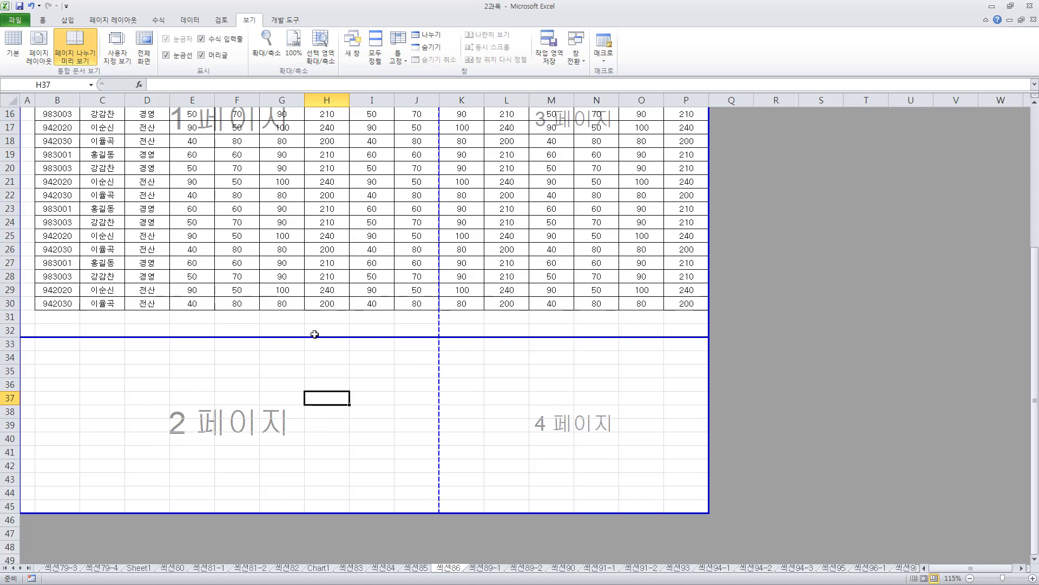
mouse_move(313, 336)
left_mouse_down()
mouse_move(322, 278)
mouse_move(326, 515)
left_mouse_up()
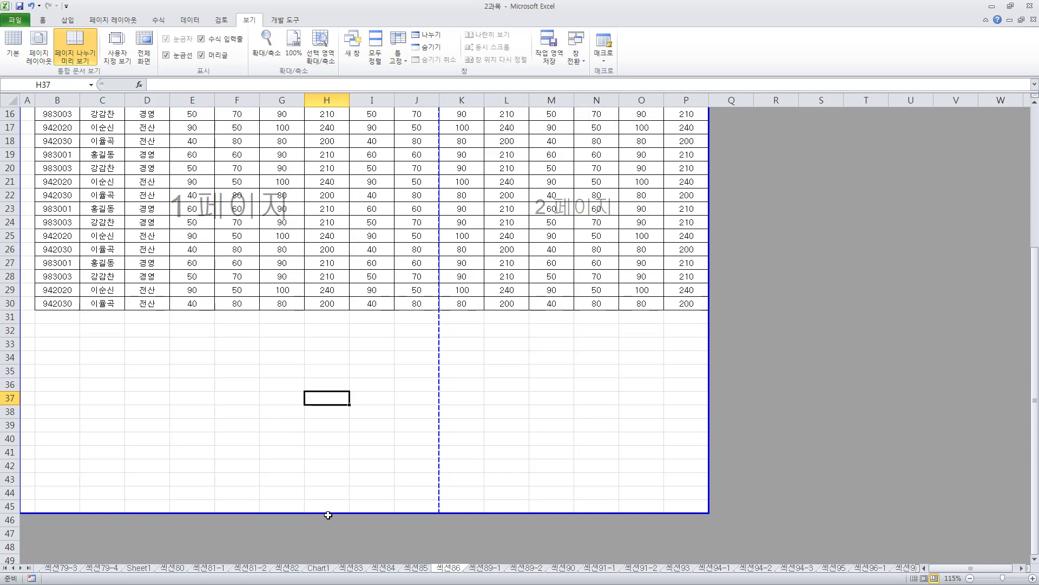
Step: Insert a manual page break at cell F33
left_click(255, 347)
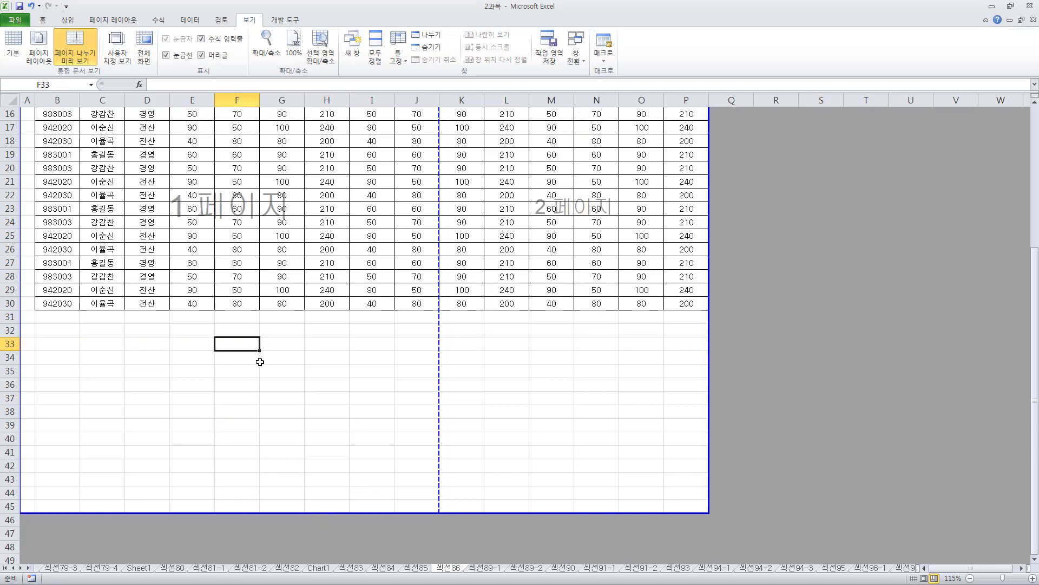
right_click(233, 345)
left_click(317, 489)
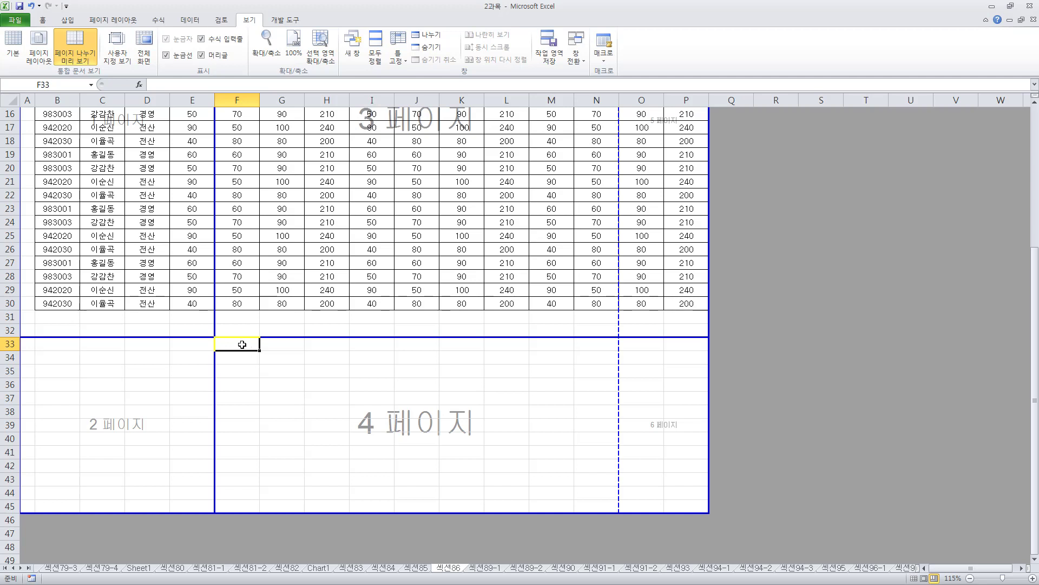
Step: Remove the manual page break set at cell F33
right_click(242, 344)
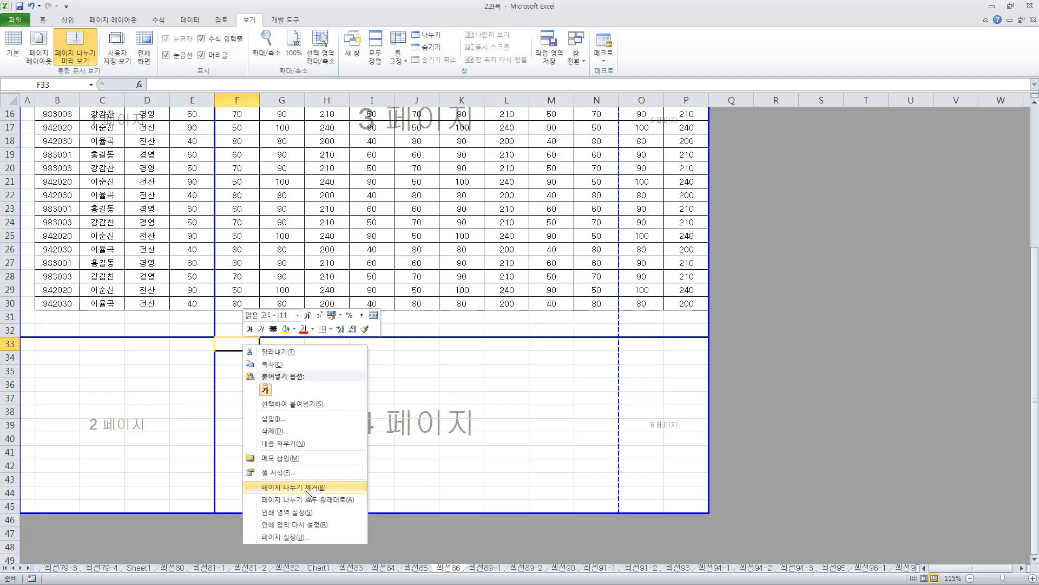
left_click(124, 20)
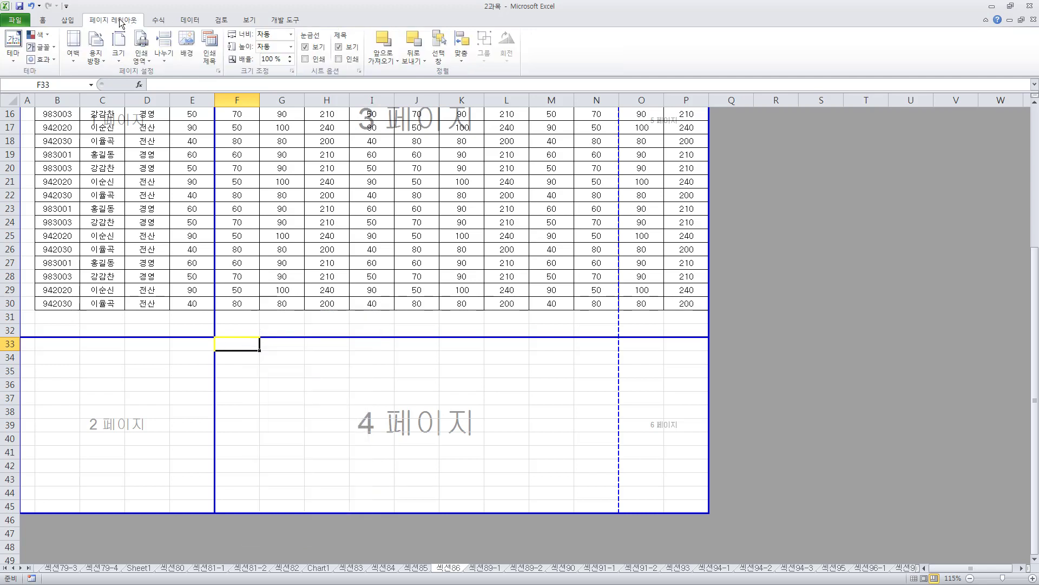
mouse_move(87, 10)
left_mouse_down()
mouse_move(140, 27)
mouse_move(176, 67)
left_mouse_up()
key("Escape")
left_click(164, 59)
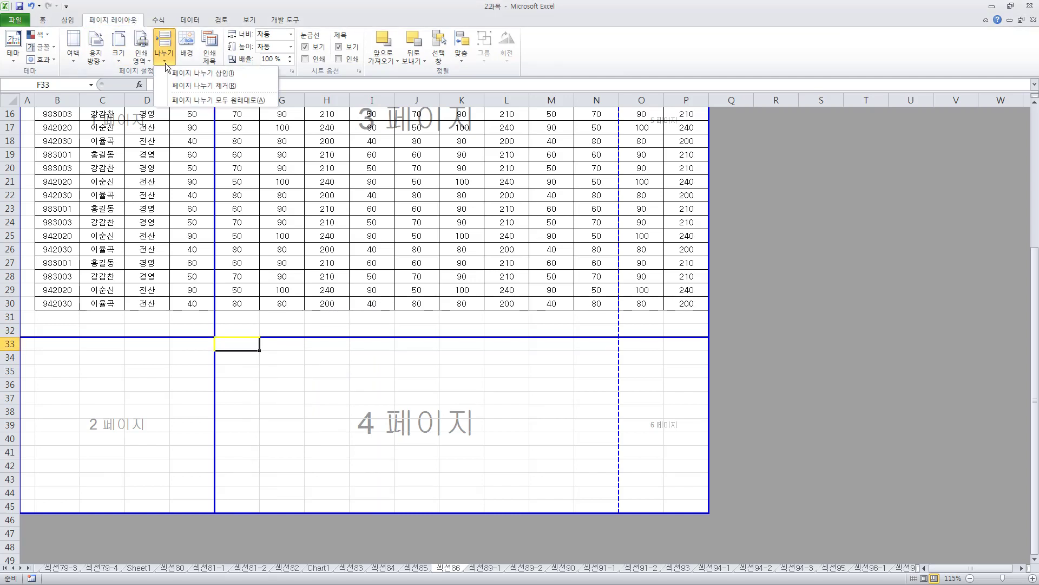
left_click(210, 86)
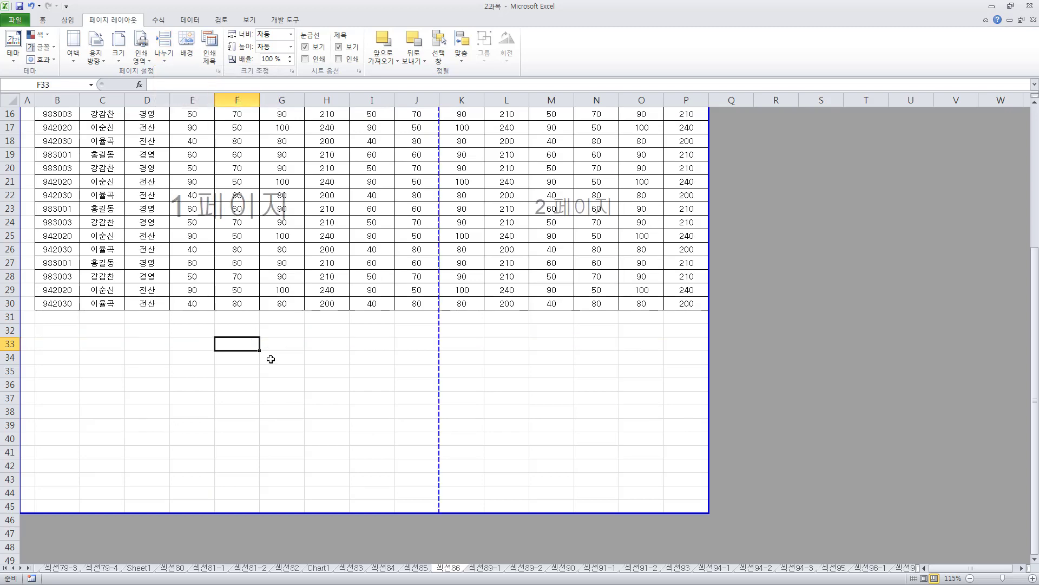
left_click_drag(88, 10, 187, 87)
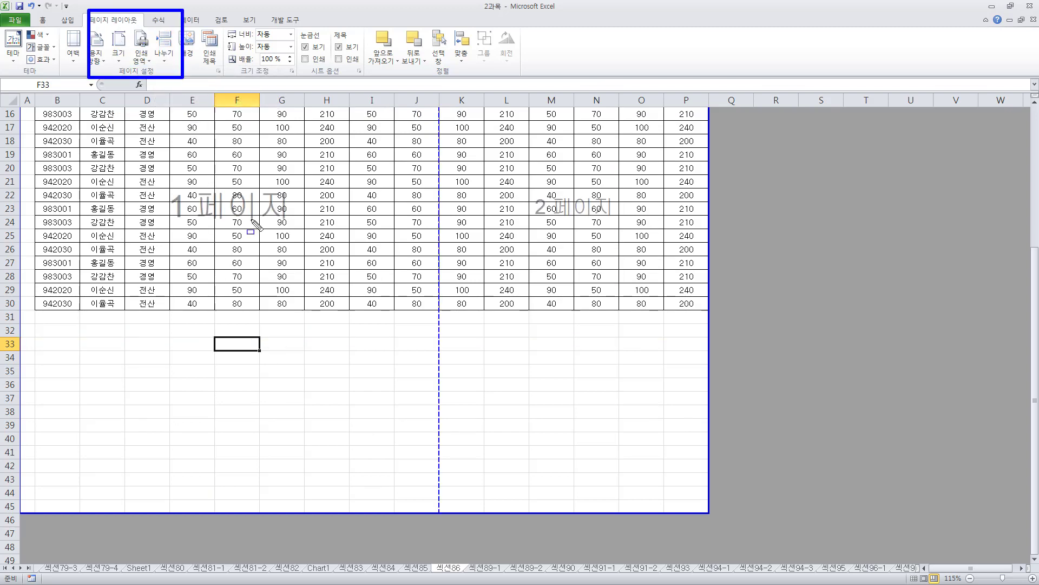
key("Escape")
Step: Insert manual page breaks at cells E33 and J38, and look over the resulting page divisions
left_click(242, 346)
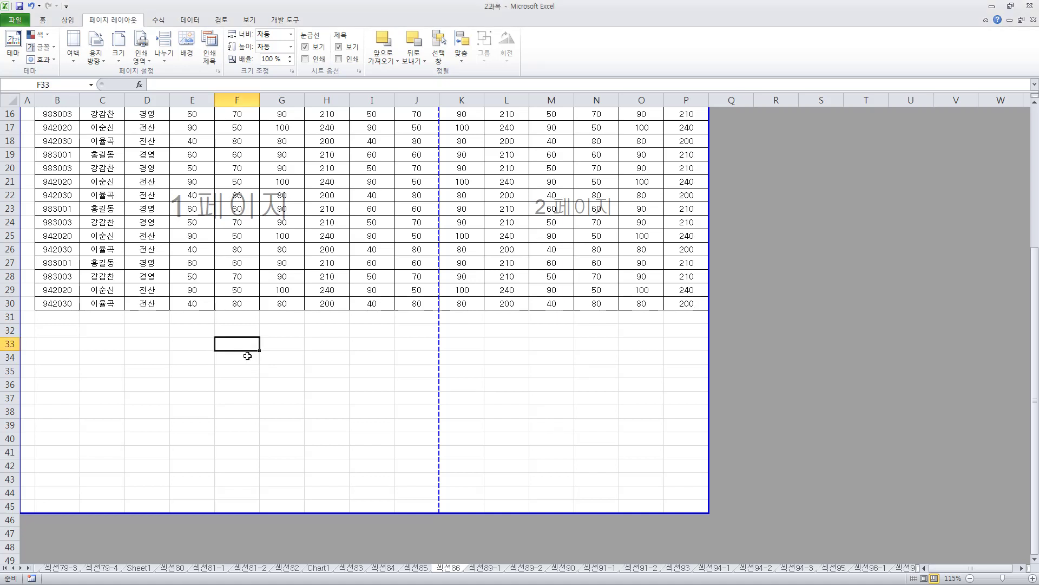
left_click(172, 344)
right_click(184, 343)
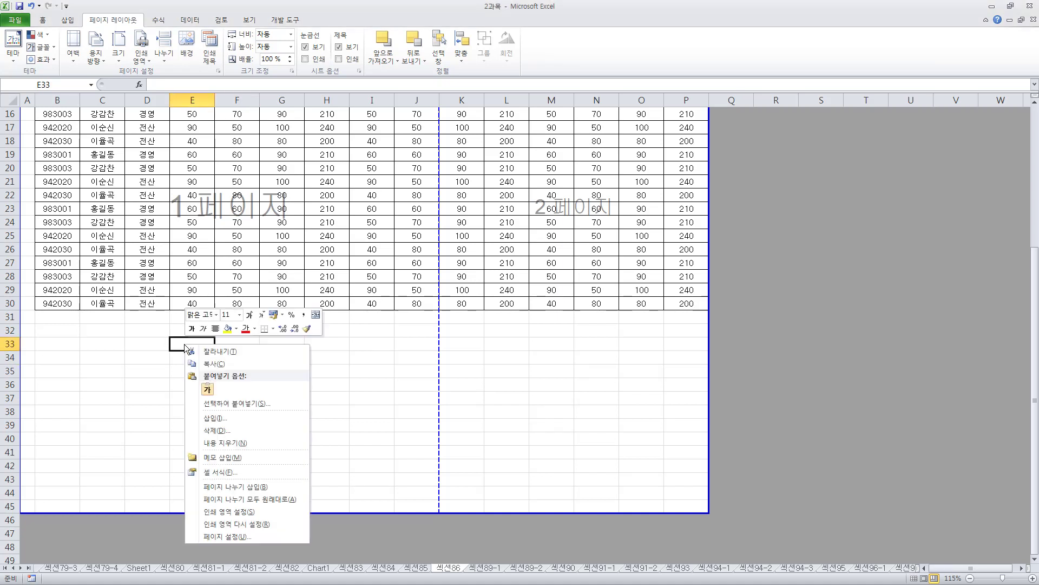
left_click(232, 486)
left_click(427, 415)
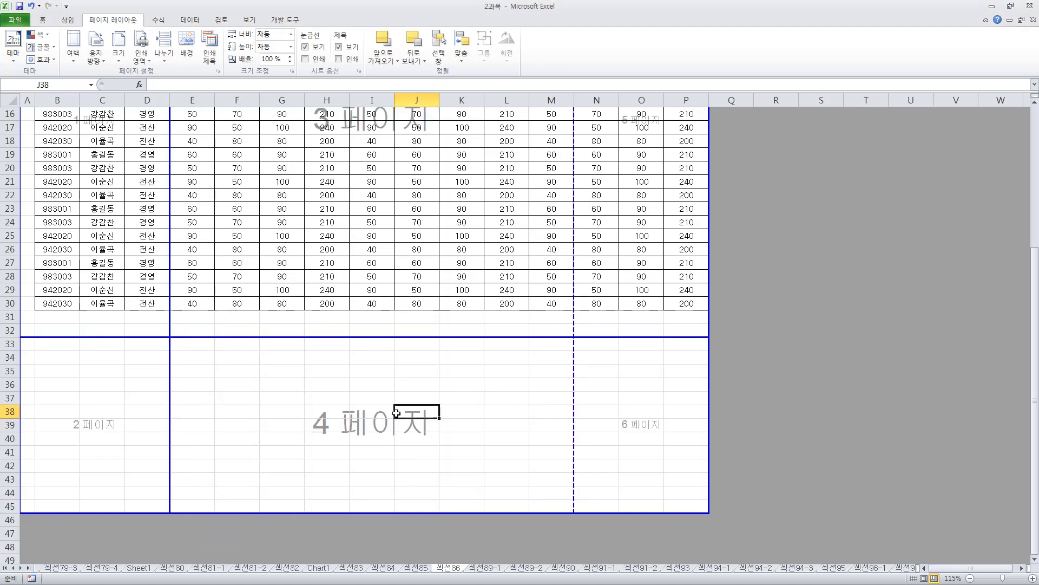
right_click(427, 416)
left_click(466, 357)
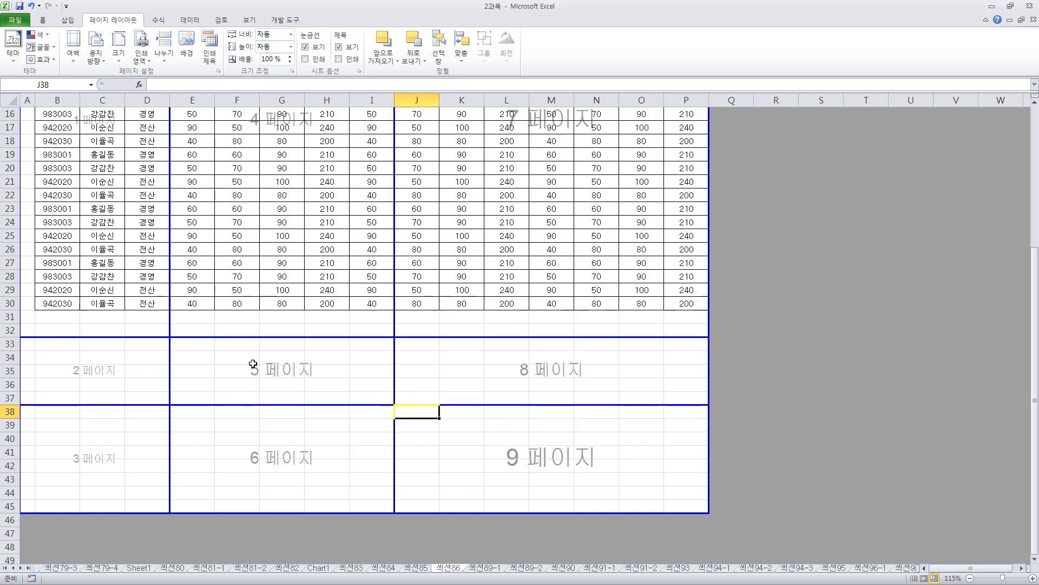
left_click(462, 372)
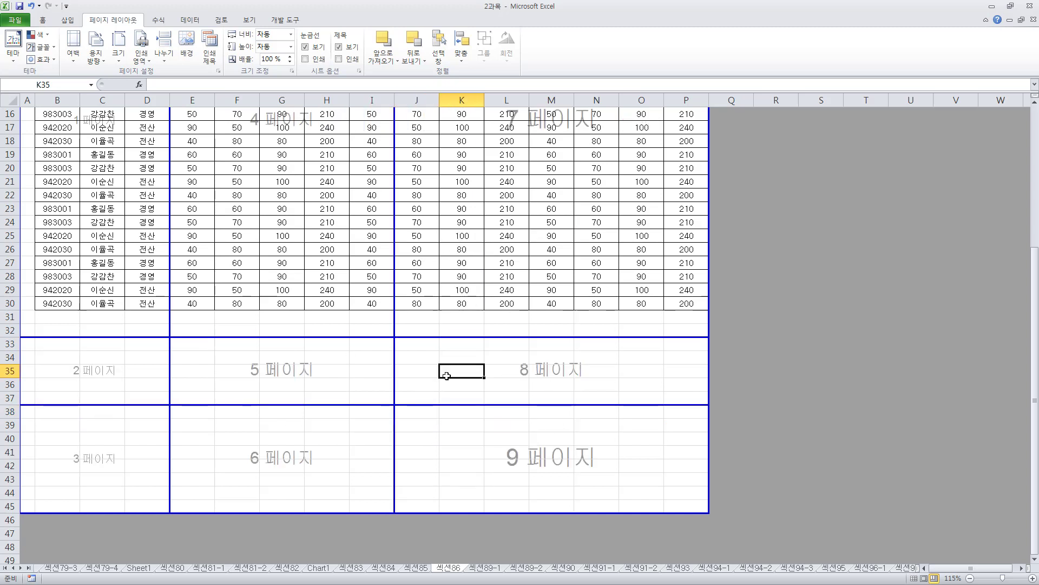
left_click(238, 385)
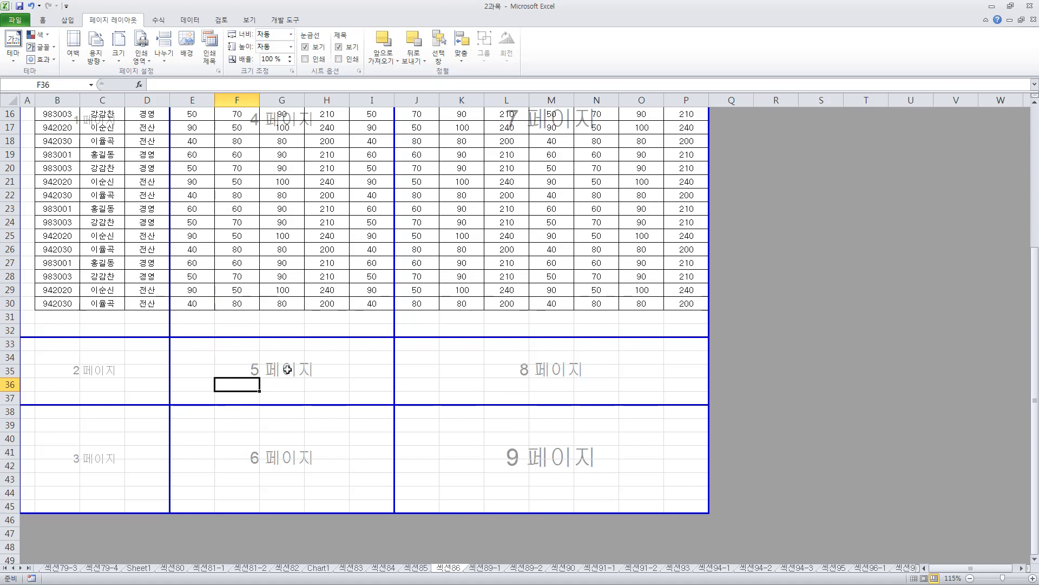
Step: Select cell F33 and reset all page breaks on the worksheet
left_click(222, 350)
right_click(222, 351)
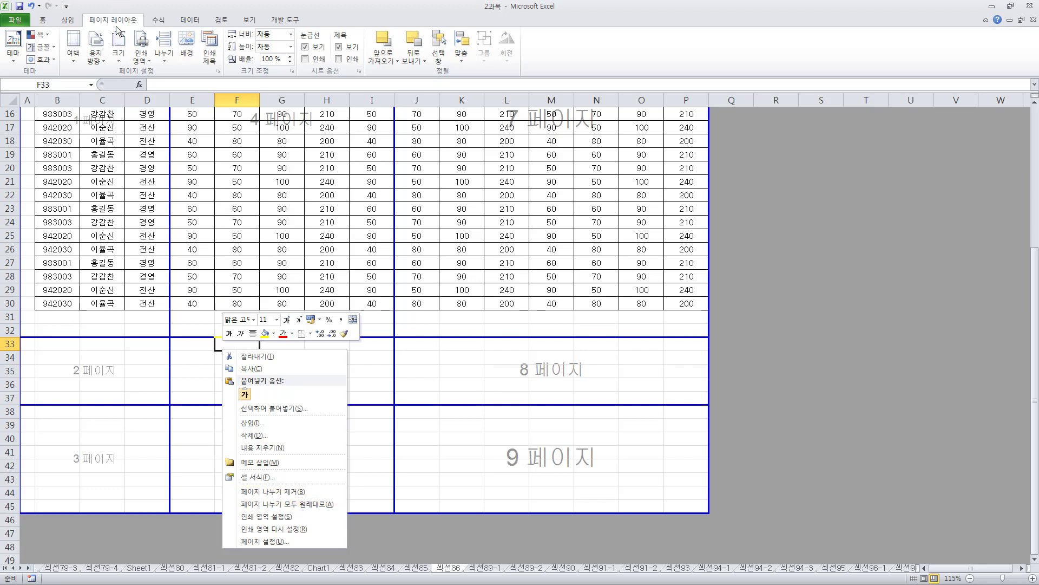
left_click_drag(83, 12, 136, 27)
key("Escape")
left_click(163, 61)
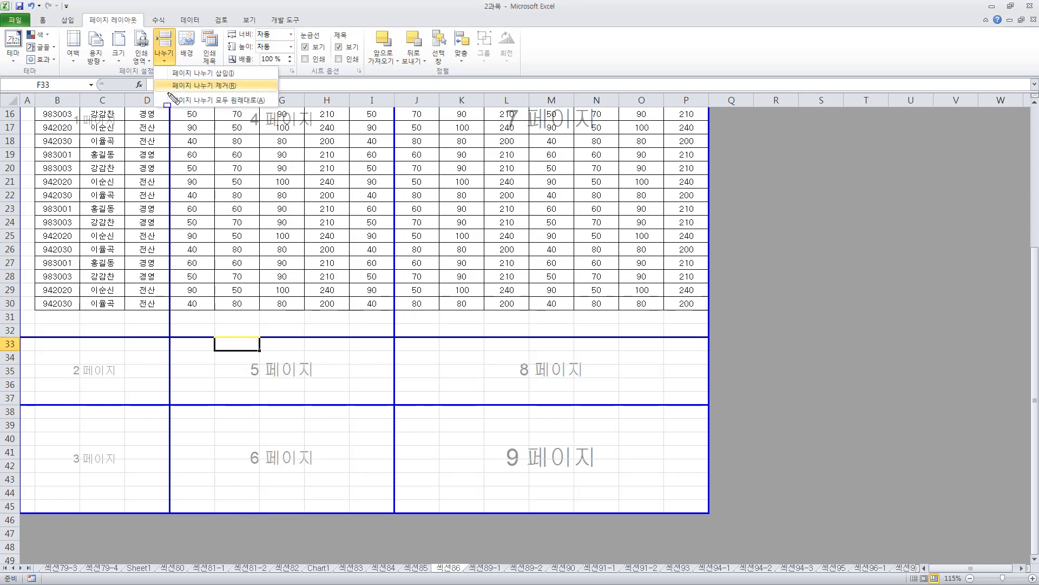
left_click_drag(167, 92, 285, 108)
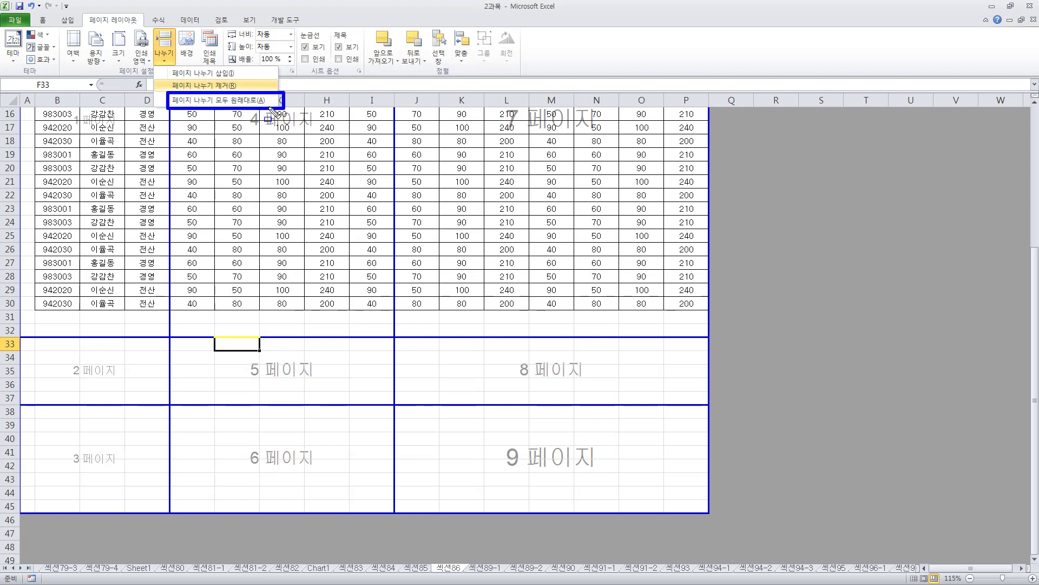
key("Escape")
left_click(162, 57)
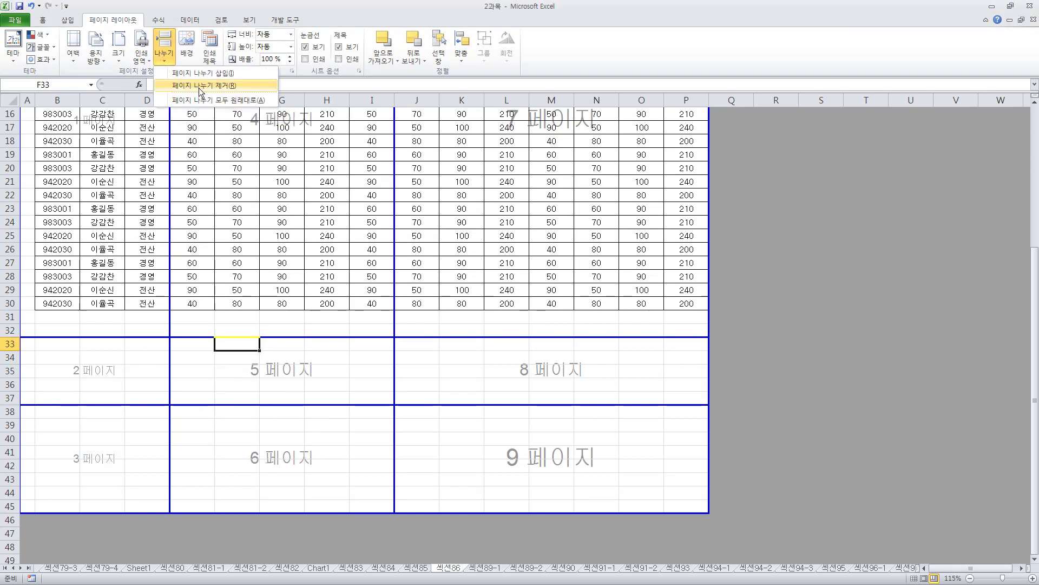
left_click(206, 98)
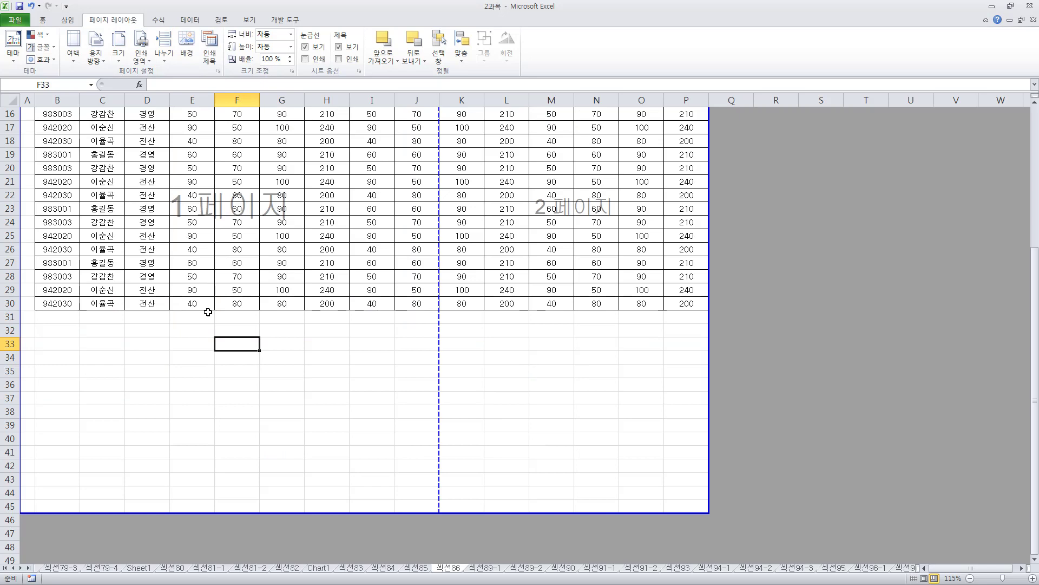
Step: Set the range B2:J14 as the print area
scroll(208, 312, "up", 5)
left_click_drag(61, 130, 404, 505)
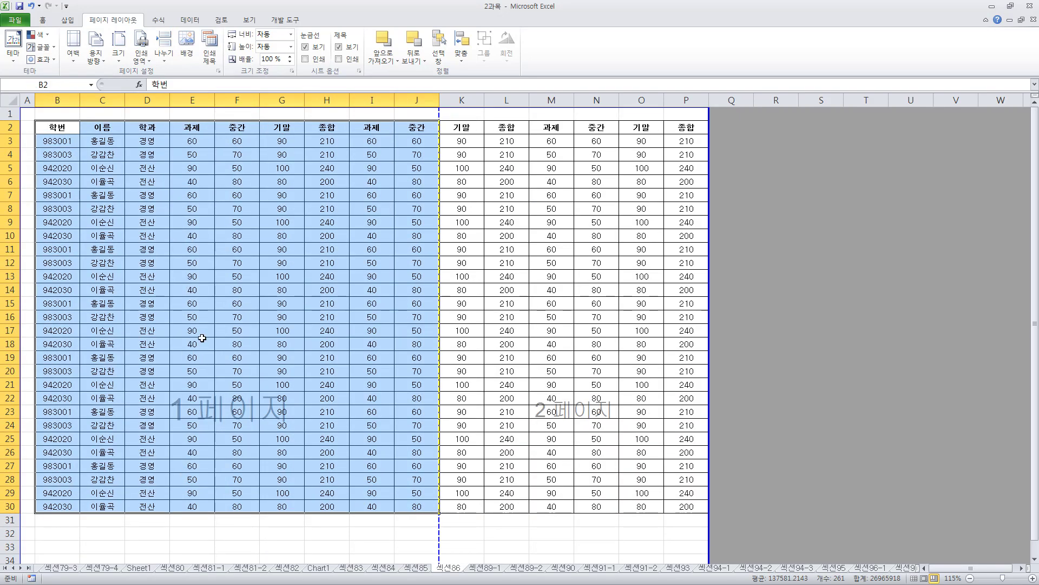
left_click(200, 317)
left_click_drag(65, 129, 399, 287)
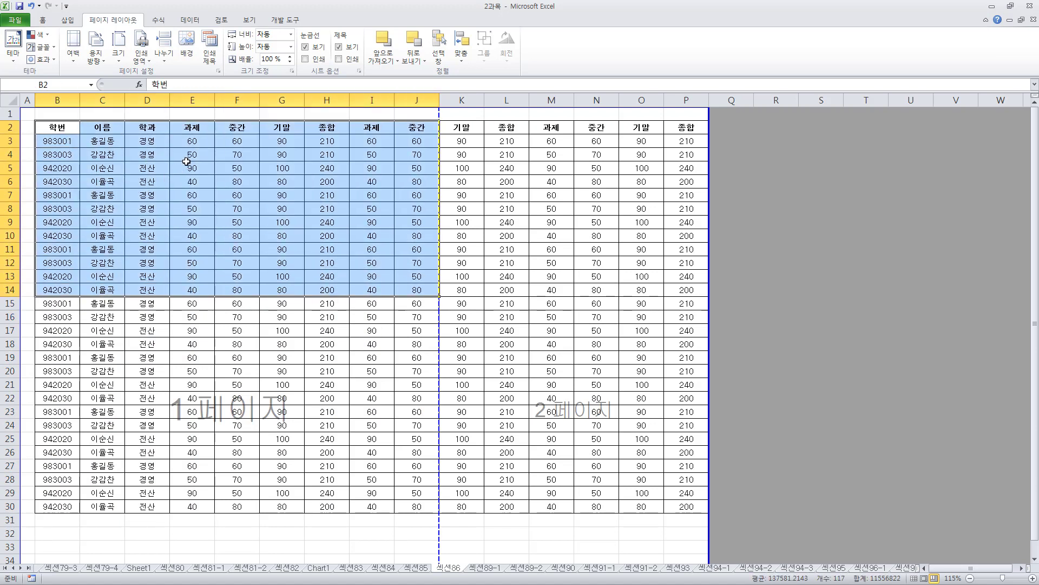
right_click(147, 143)
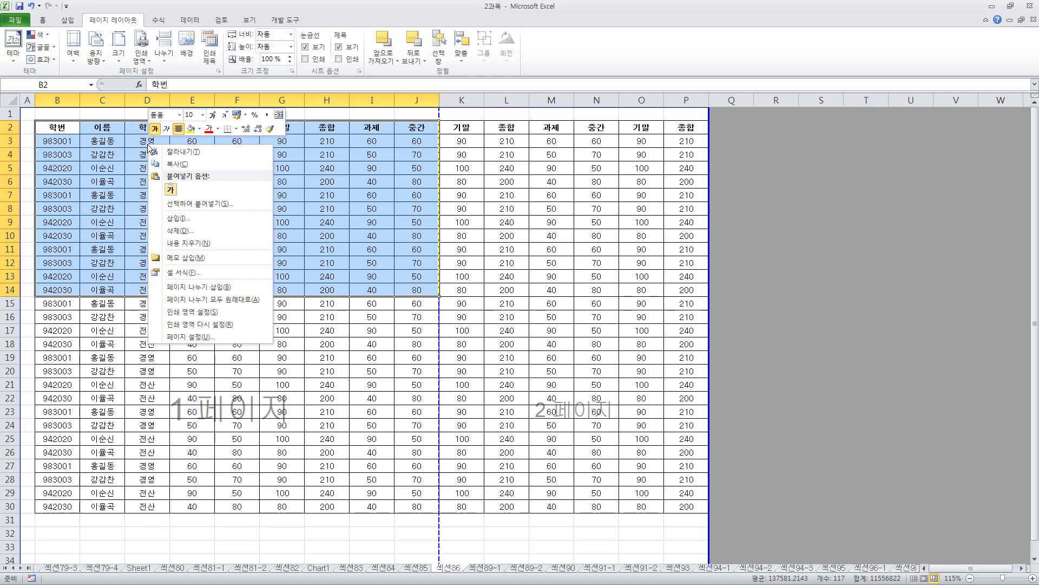
left_click(206, 313)
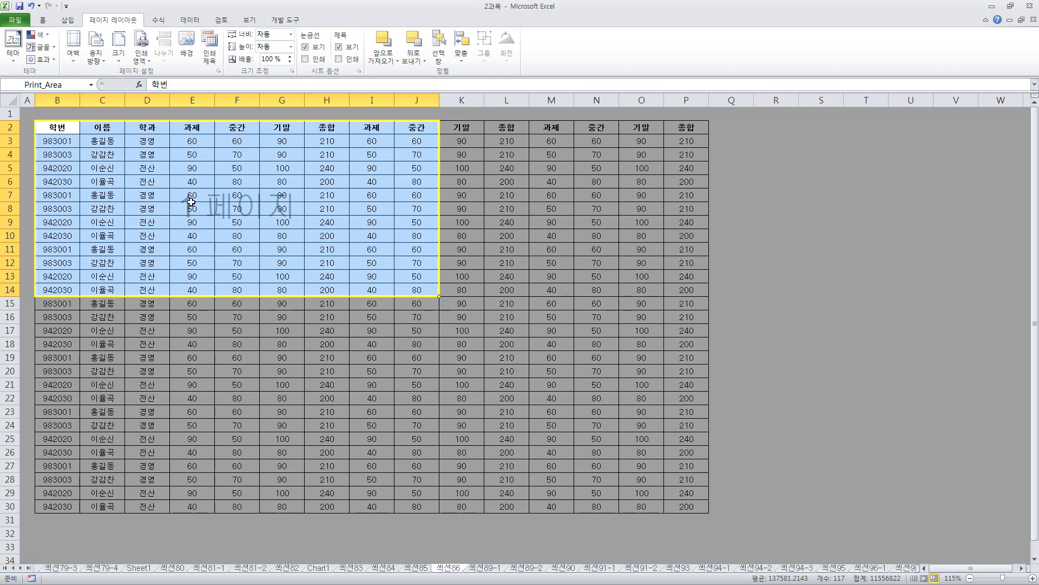
Step: Reset the worksheet's print area to its default, and select cell I17
right_click(203, 182)
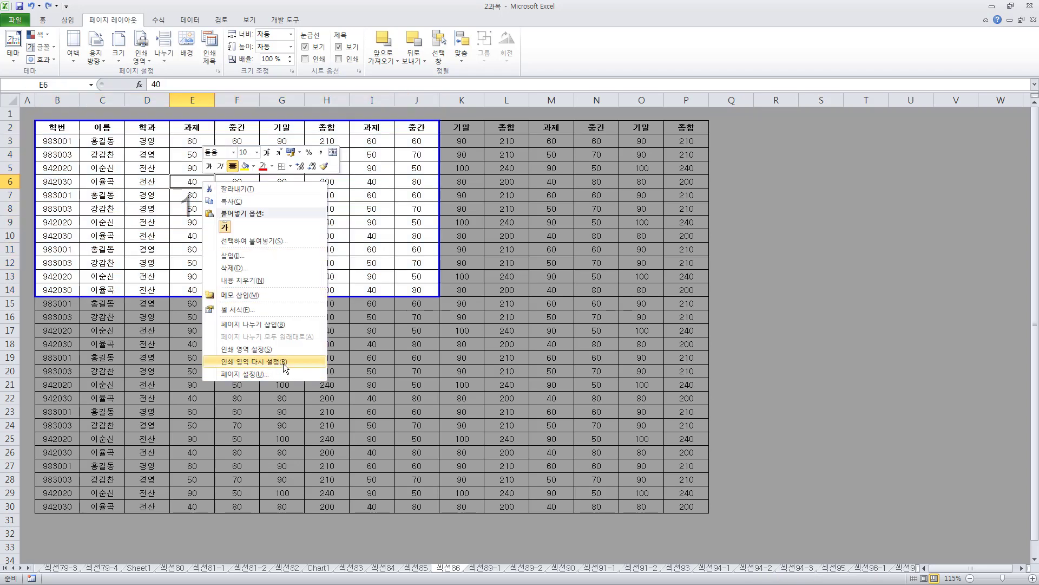
left_click(284, 361)
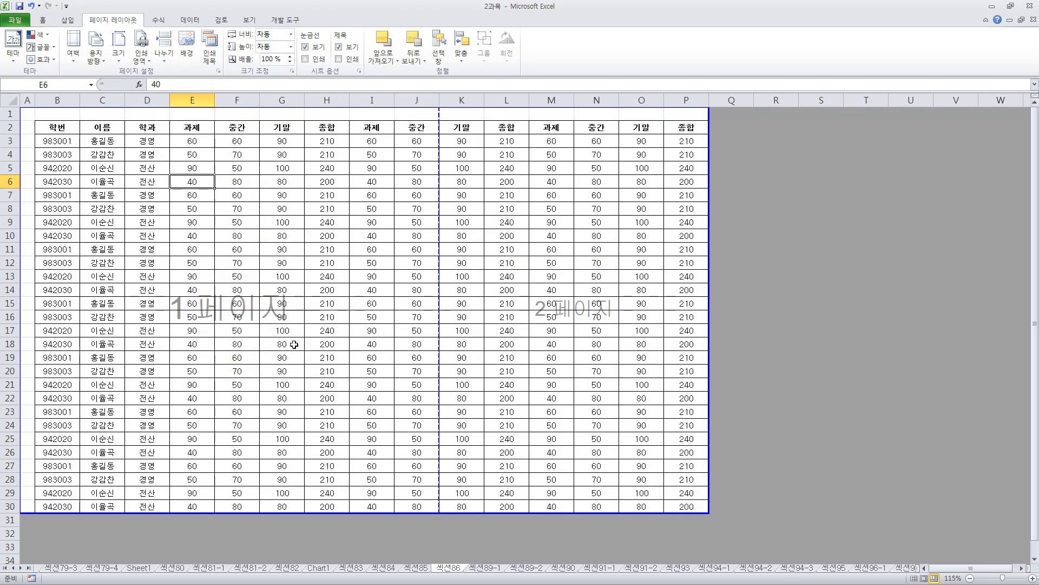
left_click(377, 332)
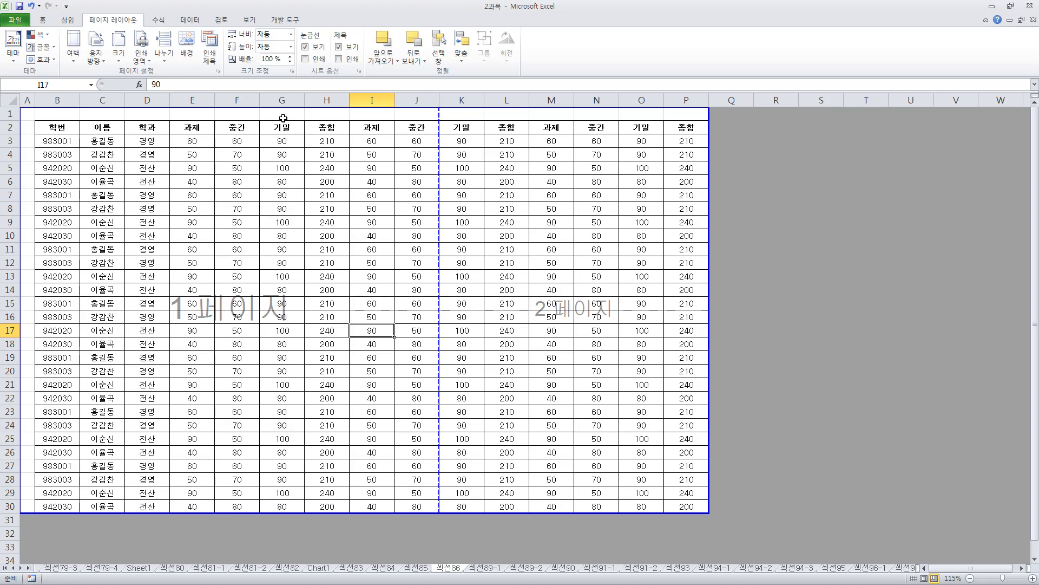
Step: Return the worksheet to Normal view and minimize the workbook window
left_click(250, 20)
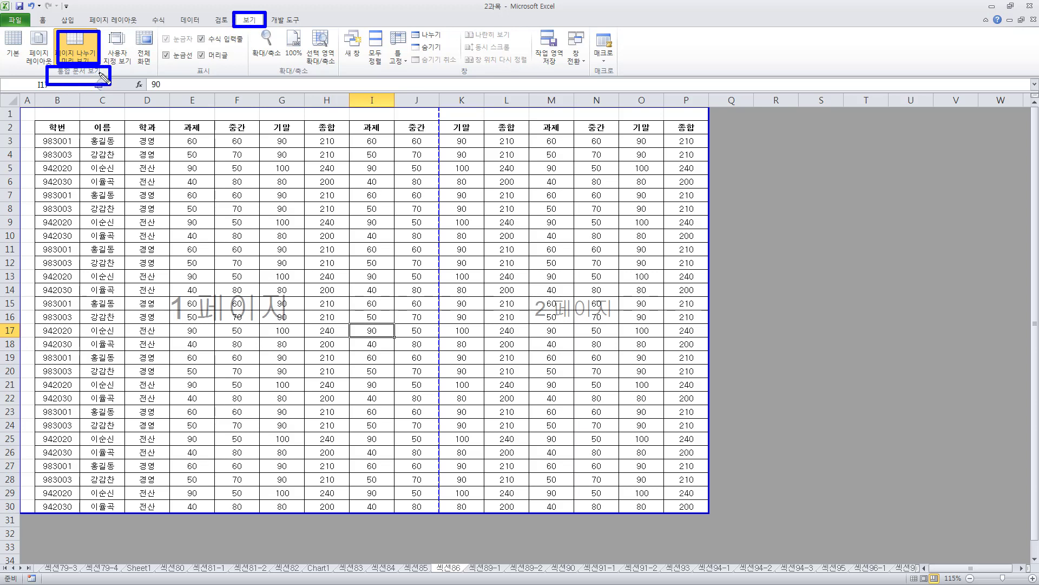
left_click(15, 48)
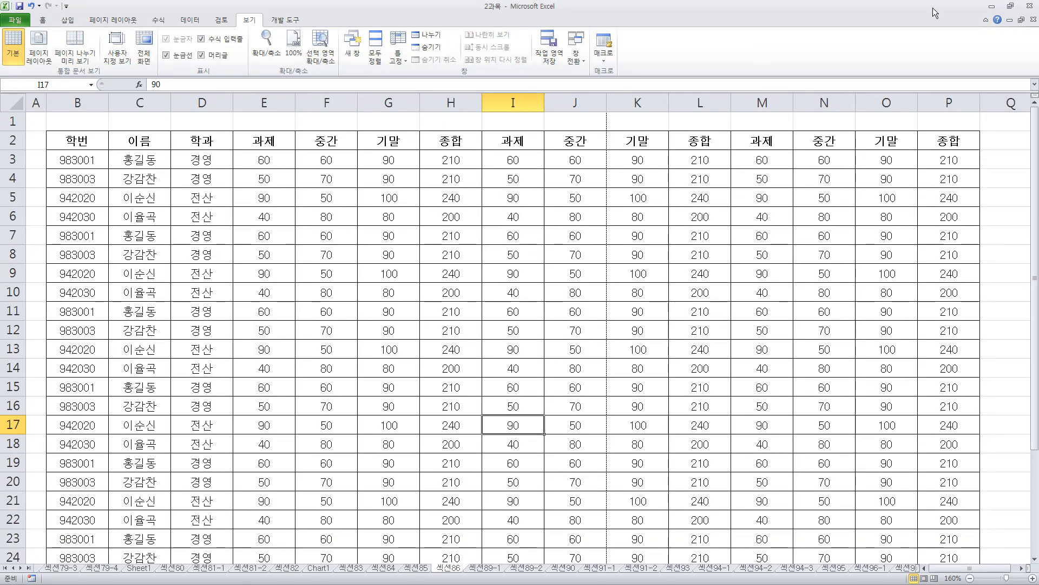
left_click(992, 7)
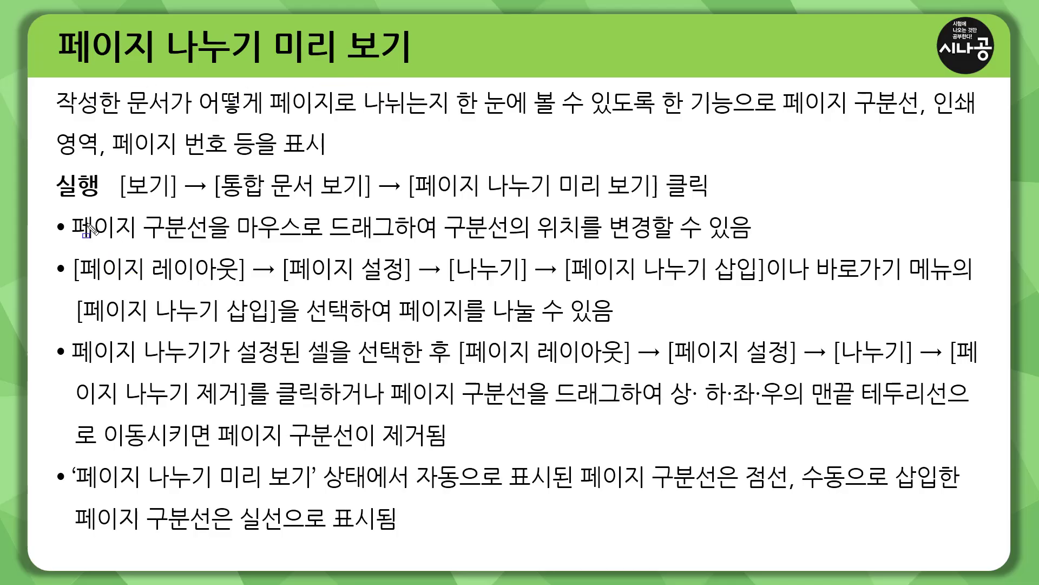
mouse_move(64, 207)
left_mouse_down()
mouse_move(81, 222)
mouse_move(211, 246)
mouse_move(758, 240)
left_mouse_up()
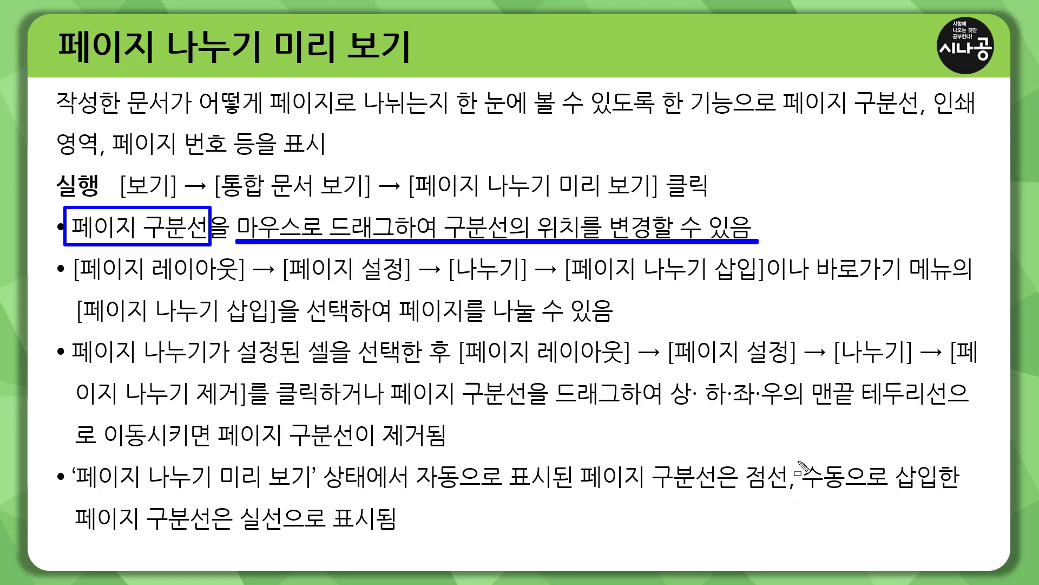
mouse_move(797, 459)
left_mouse_down()
mouse_move(927, 498)
mouse_move(896, 495)
left_mouse_up()
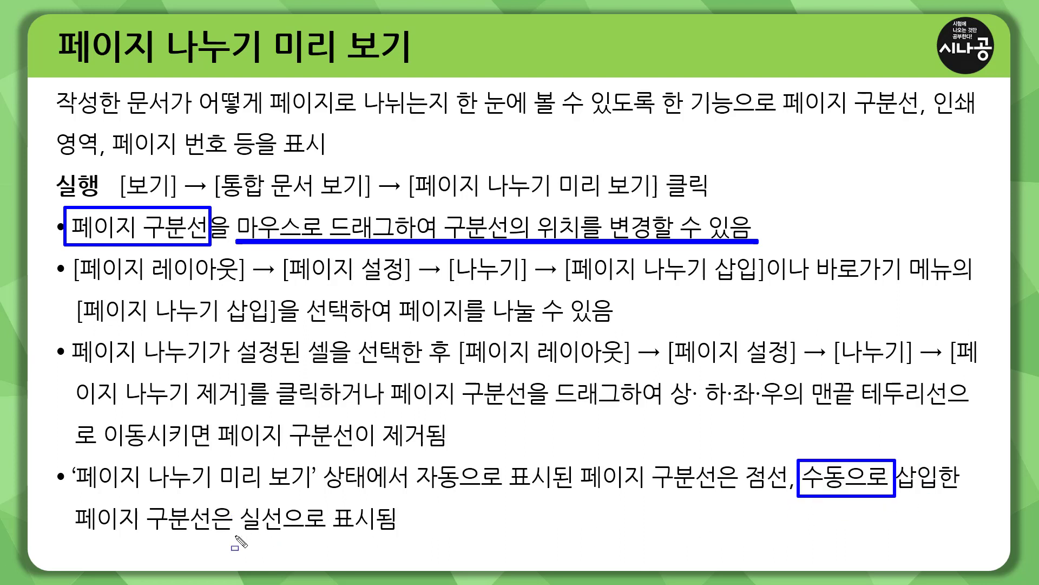
left_click_drag(235, 536, 412, 505)
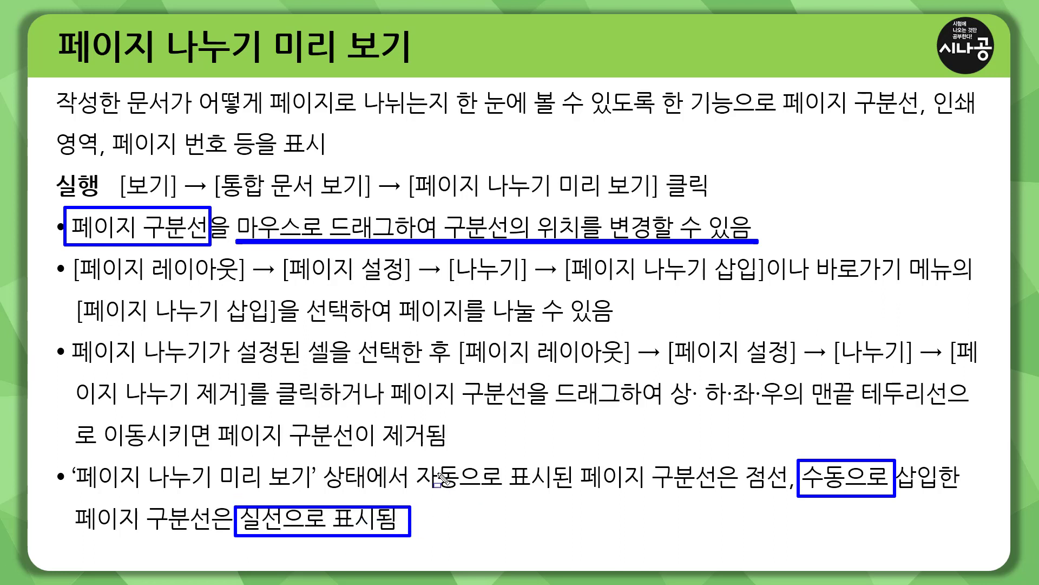
mouse_move(414, 461)
left_mouse_down()
mouse_move(457, 493)
mouse_move(505, 493)
left_mouse_up()
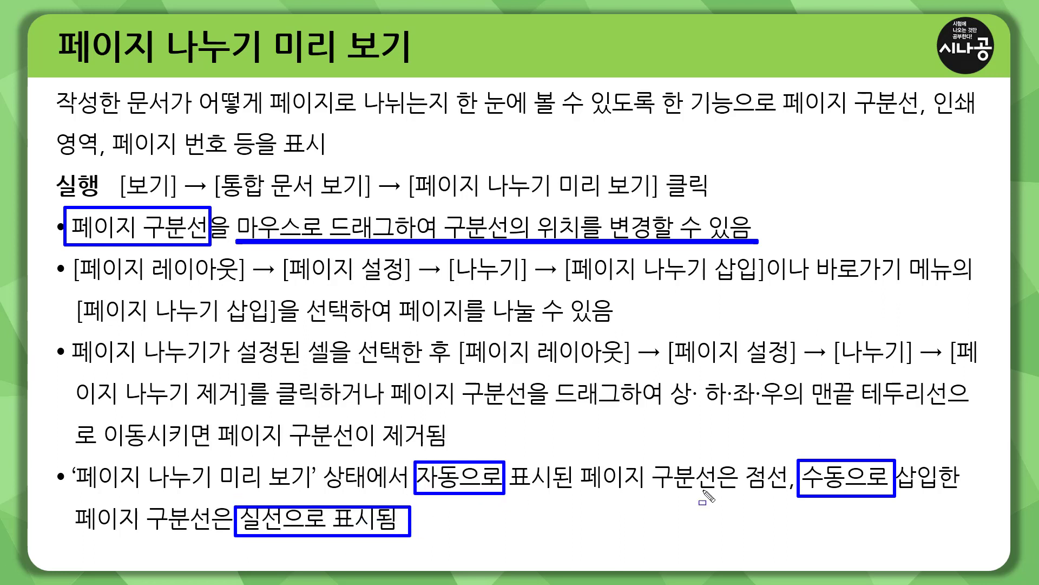
left_click_drag(735, 458, 789, 499)
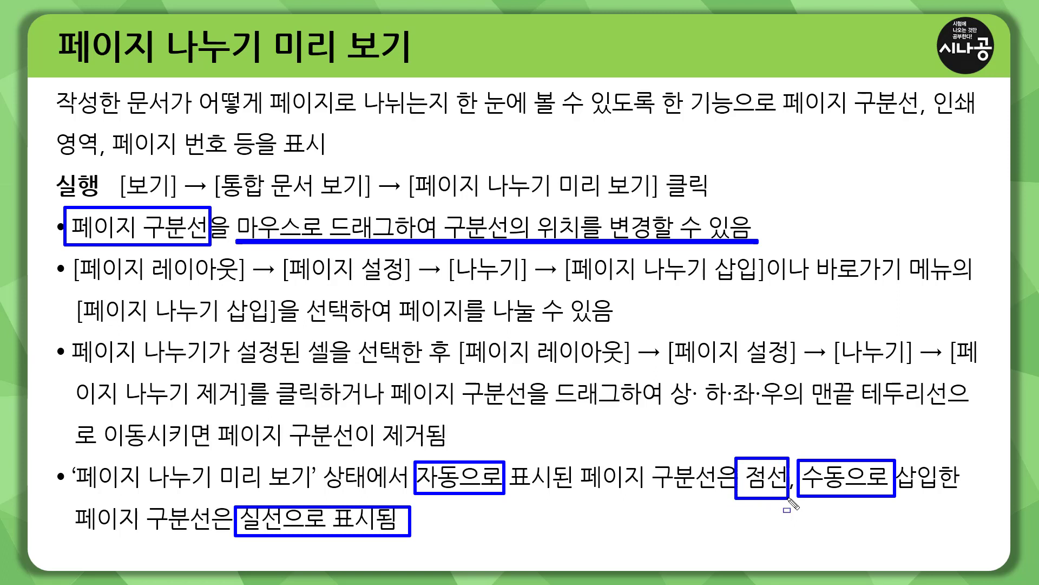